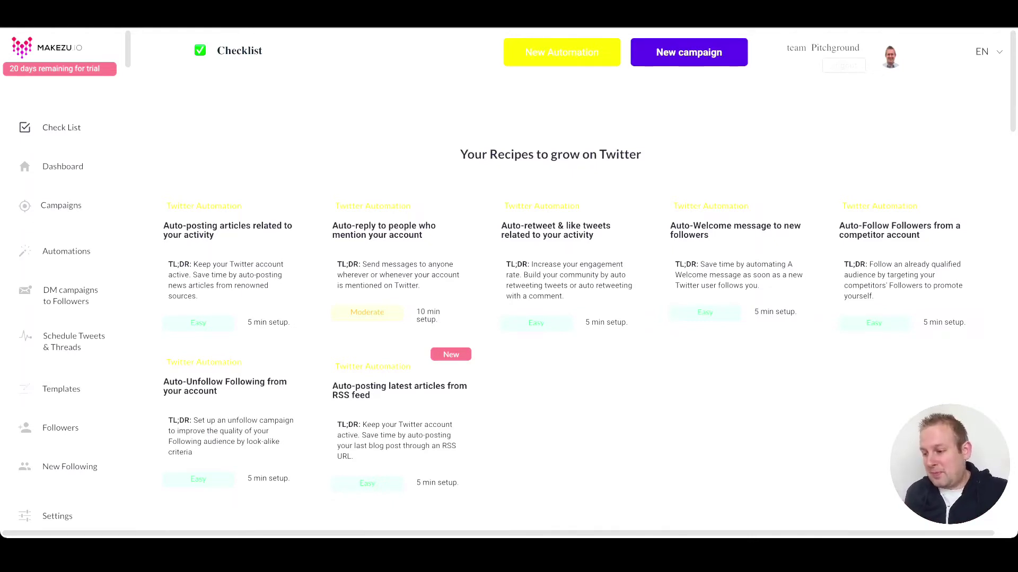
# Step: Look through the Twitter automation and marketing strategy recipes on the checklist page
pyautogui.scroll(-4, 563, 277)
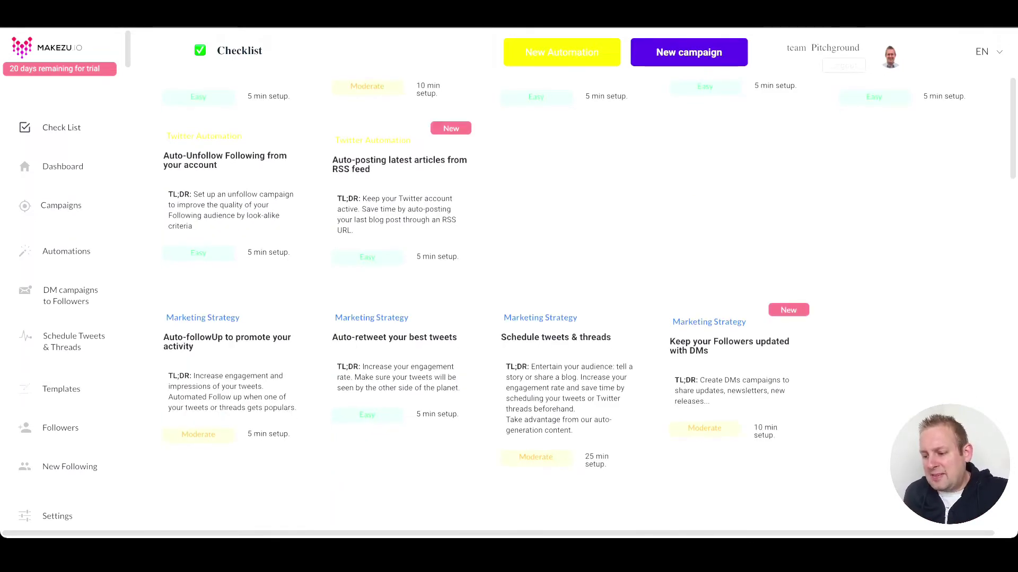
pyautogui.scroll(-1, 563, 277)
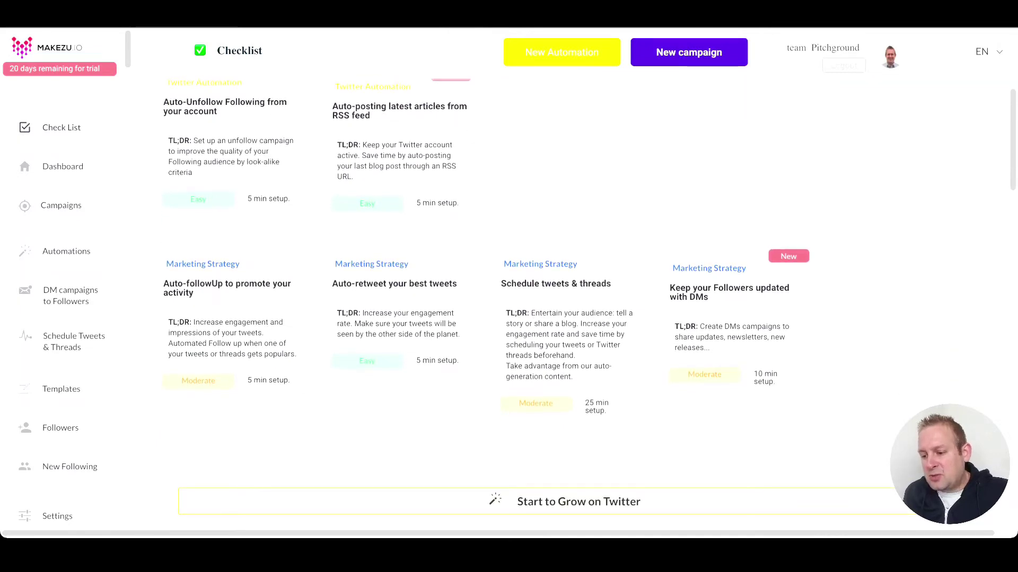
pyautogui.scroll(4, 563, 277)
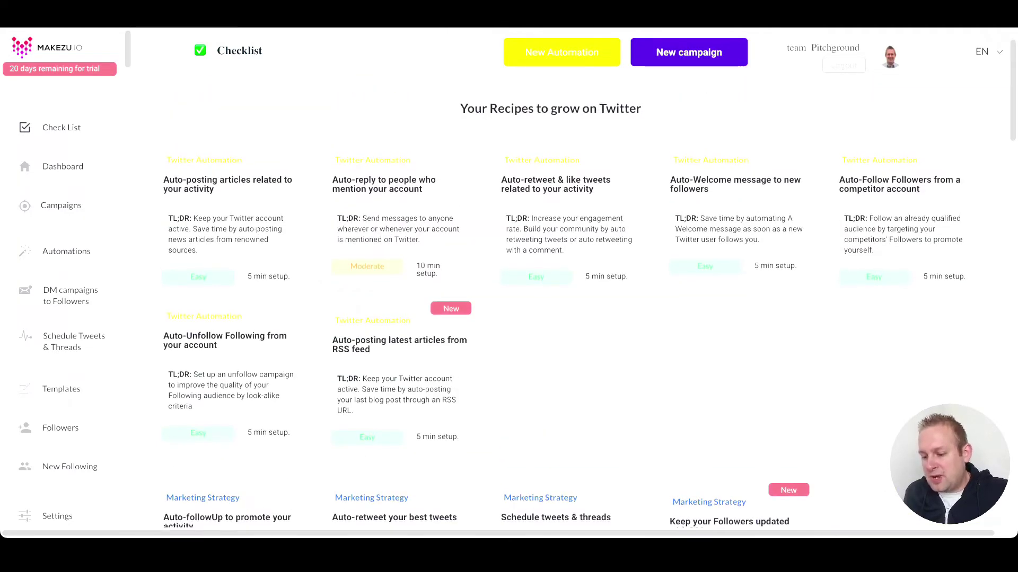
pyautogui.scroll(-6, 563, 278)
pyautogui.scroll(2, 563, 277)
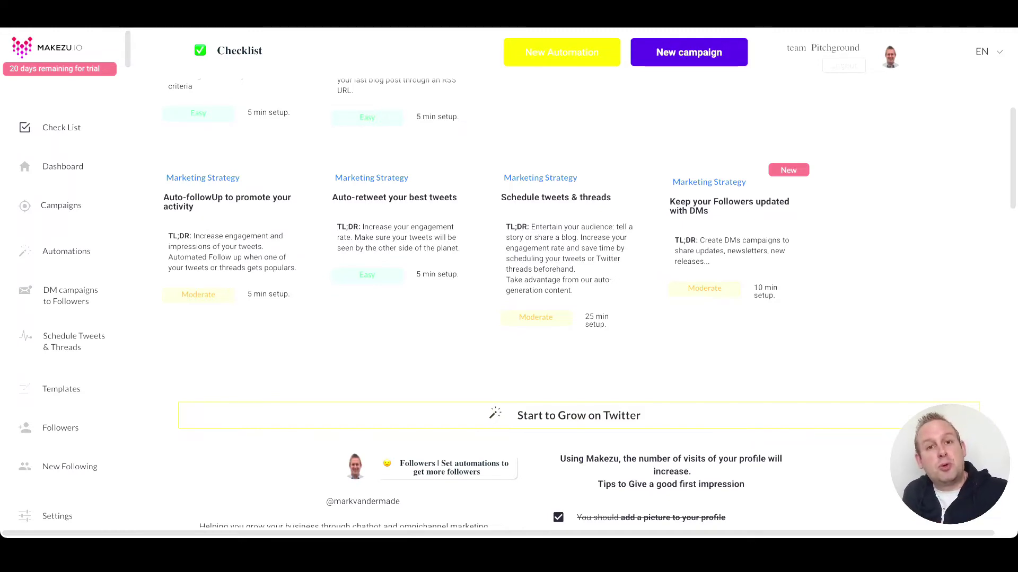
pyautogui.scroll(2, 583, 286)
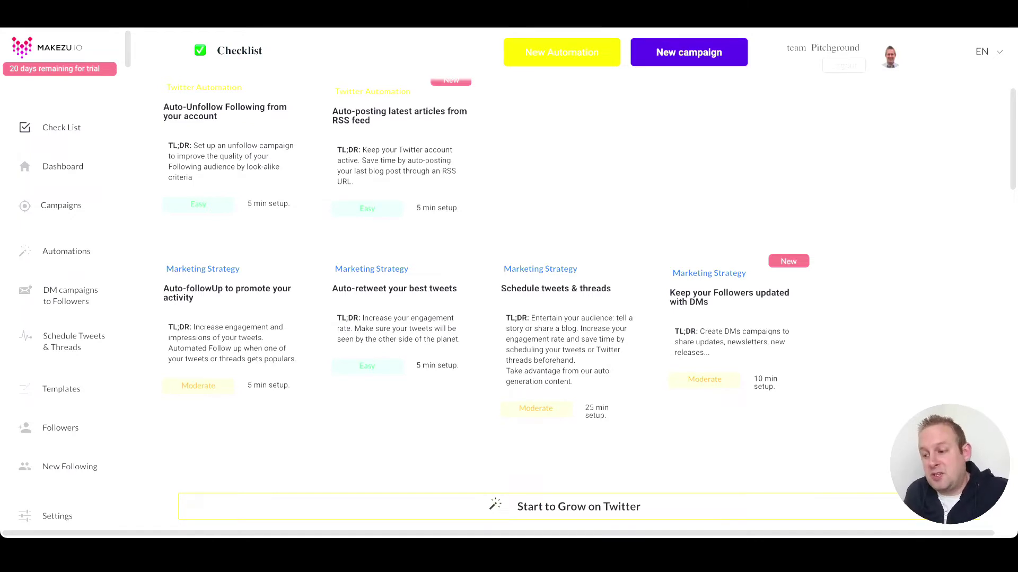
pyautogui.scroll(5, 583, 281)
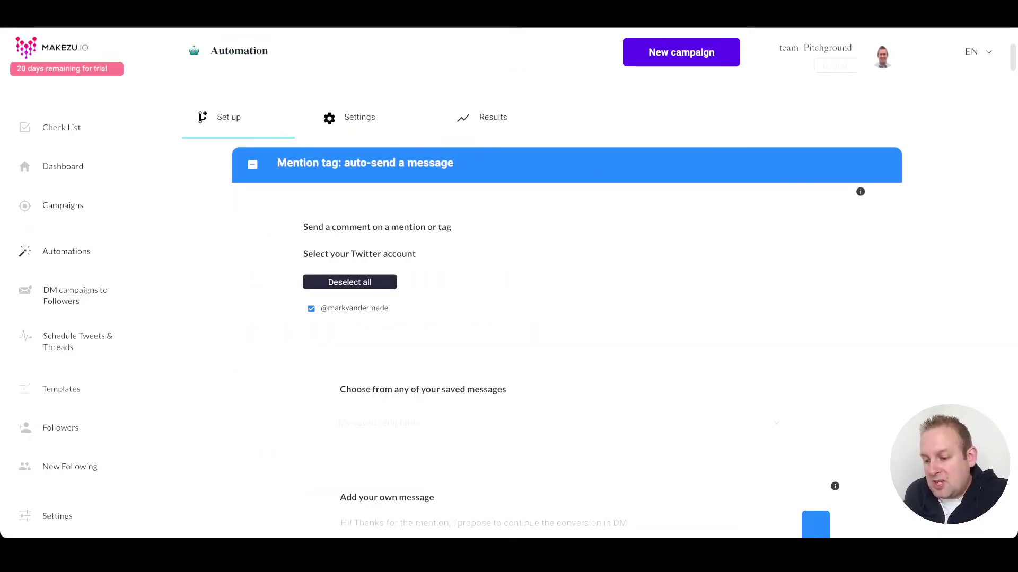
# Step: Add "Hey thank you so much for mentioning me. Really appreciate it" with an emoji as another auto-reply for mentions
pyautogui.scroll(-3, 567, 339)
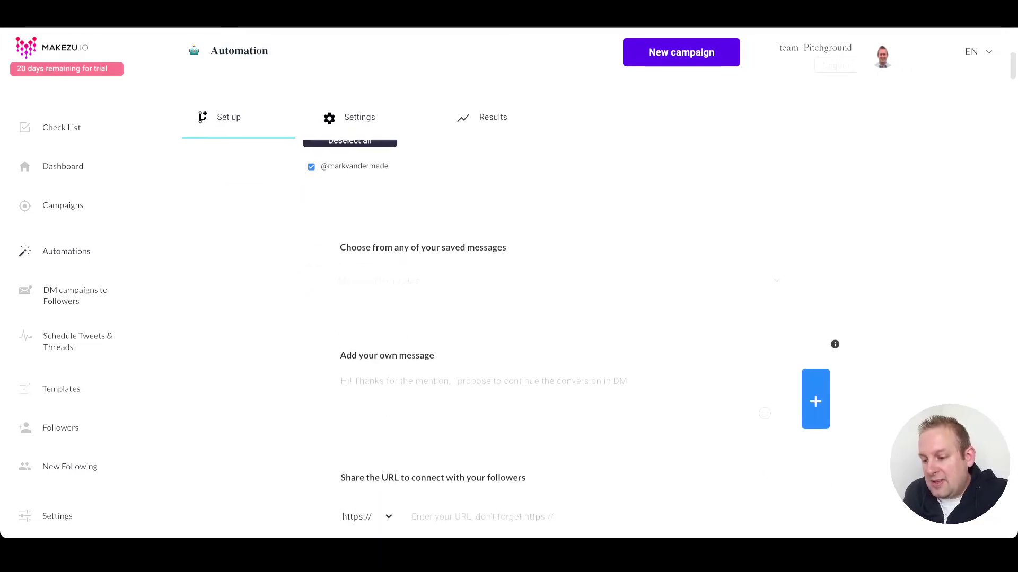
pyautogui.click(558, 281)
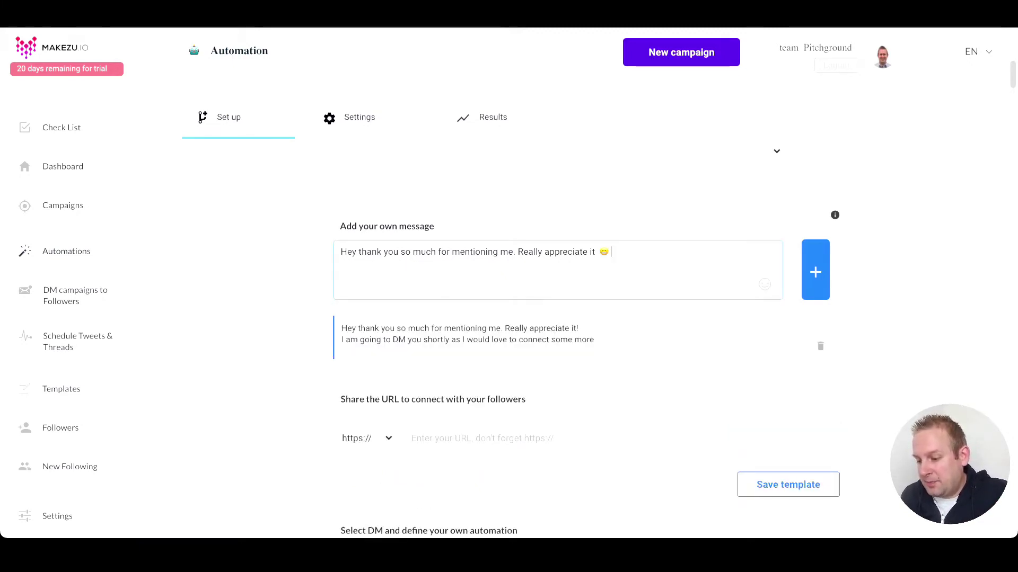
pyautogui.hotkey('ctrl', 'shift', 'Left')
pyautogui.hotkey('ctrl', 'shift', 'Left')
pyautogui.hotkey('ctrl', 'shift', 'Left')
pyautogui.hotkey('ctrl', 'shift', 'Left')
pyautogui.hotkey('ctrl', 'shift', 'Left')
pyautogui.hotkey('ctrl', 'shift', 'Left')
pyautogui.hotkey('ctrl', 'shift', 'Left')
pyautogui.hotkey('ctrl', 'shift', 'Left')
pyautogui.hotkey('ctrl', 'shift', 'Left')
pyautogui.hotkey('ctrl', 'shift', 'Left')
pyautogui.hotkey('ctrl', 'shift', 'Left')
pyautogui.hotkey('ctrl', 'shift', 'Left')
pyautogui.click(611, 251)
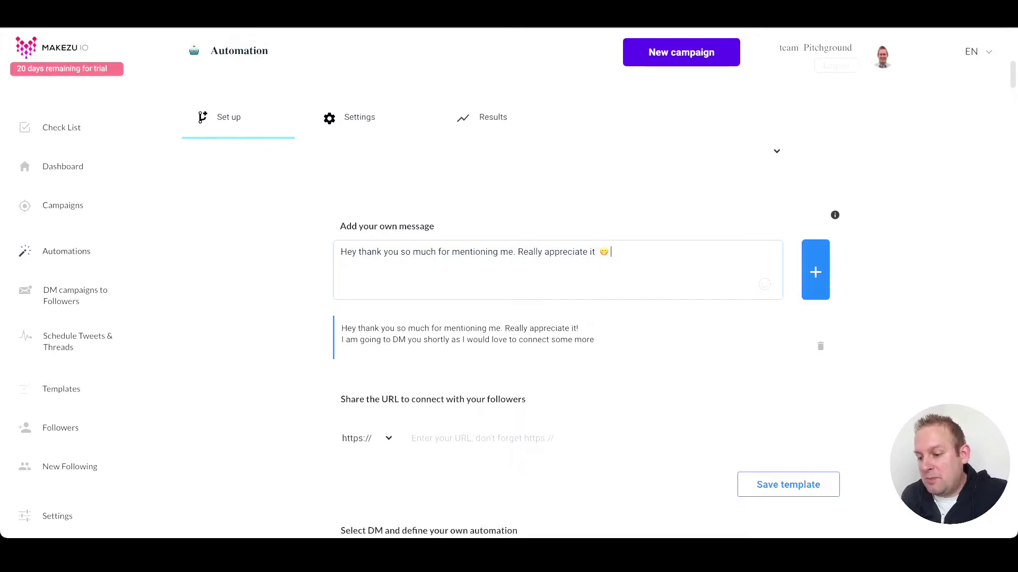
pyautogui.hotkey('ctrl', 'a')
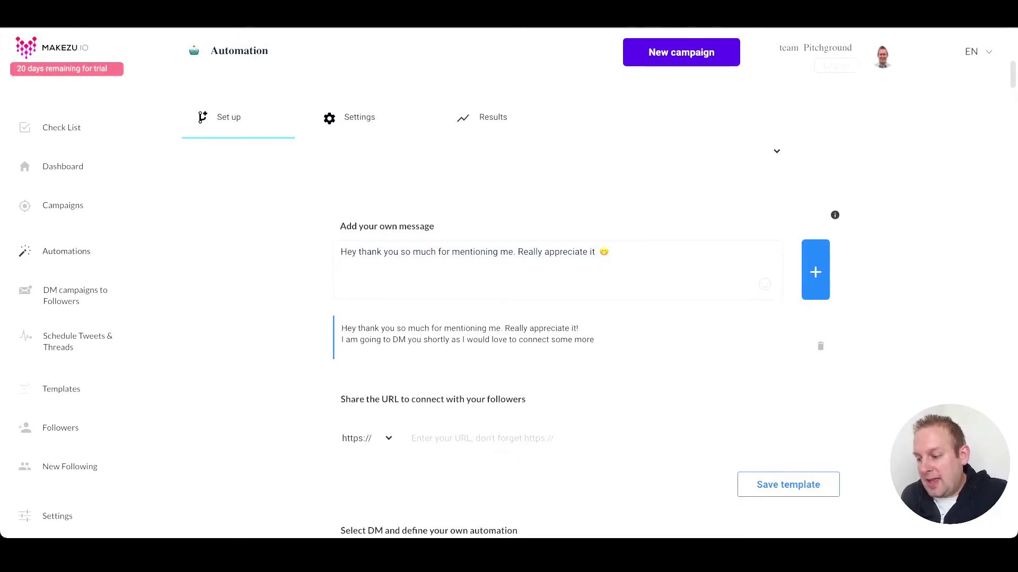
pyautogui.press('Return')
pyautogui.moveTo(835, 214)
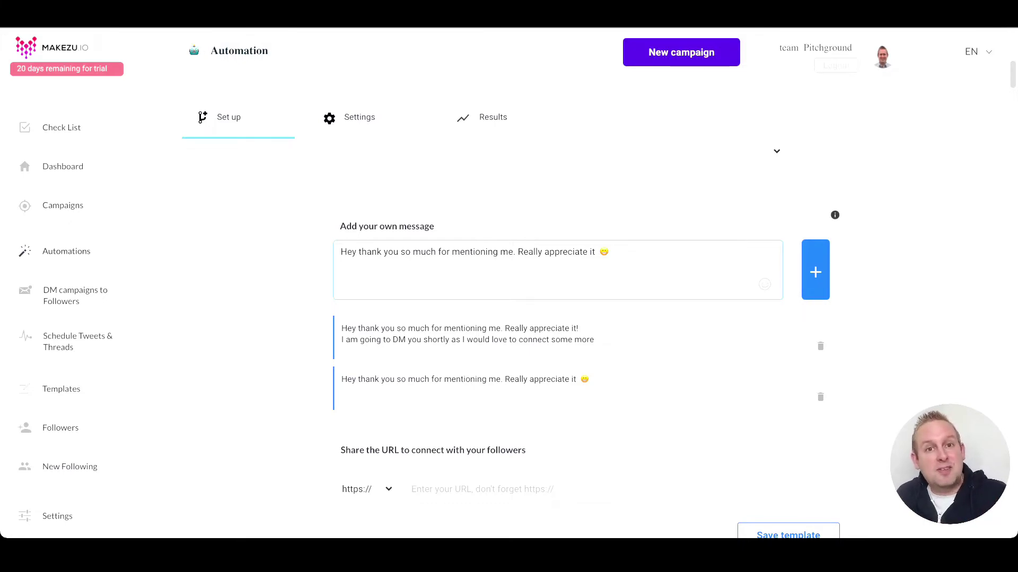
# Step: Check the share URL field and switch the mention reply type to Comment (public)
pyautogui.scroll(-3, 588, 302)
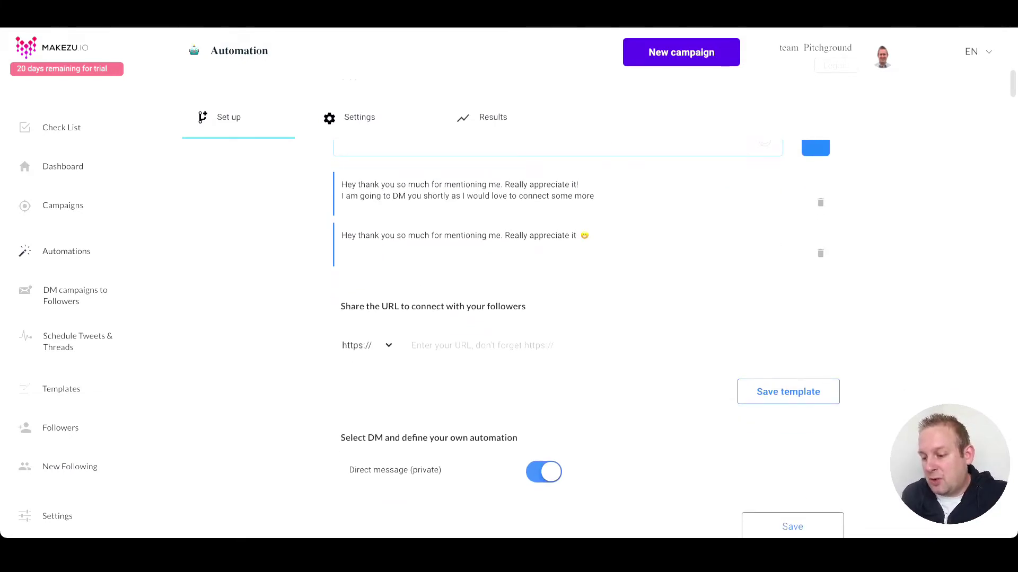
pyautogui.click(519, 345)
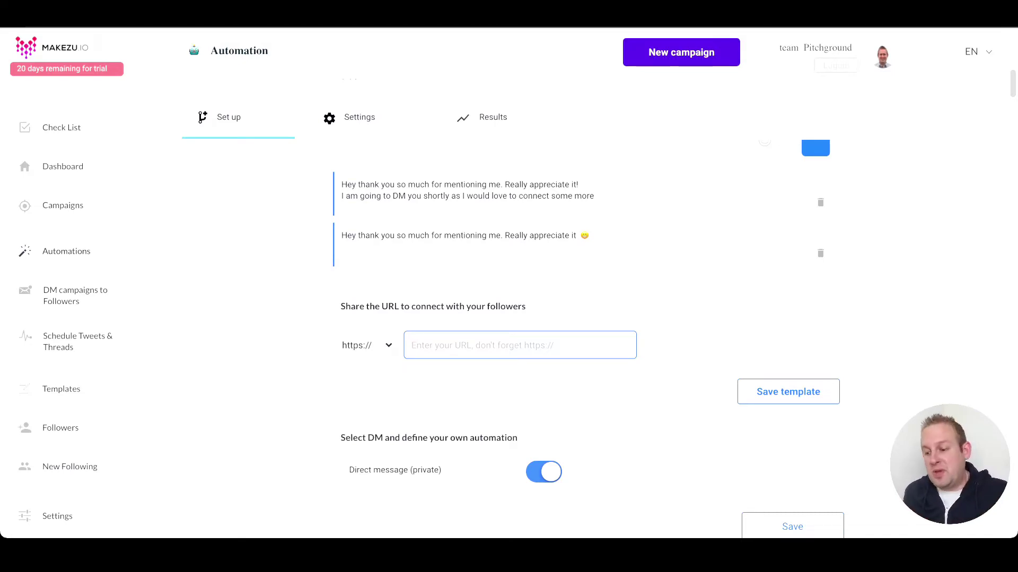
pyautogui.scroll(-2, 509, 318)
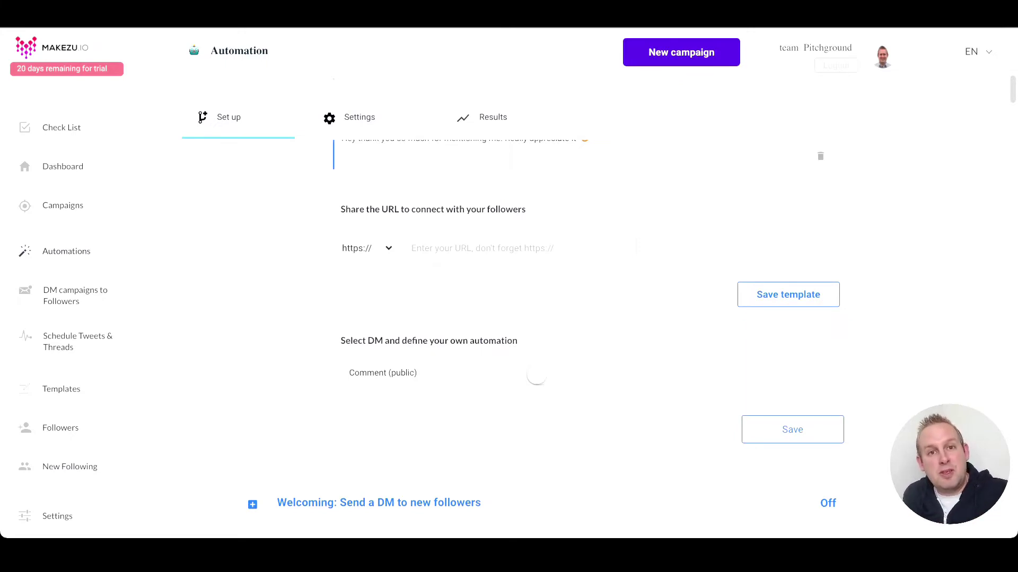
pyautogui.scroll(-1, 546, 323)
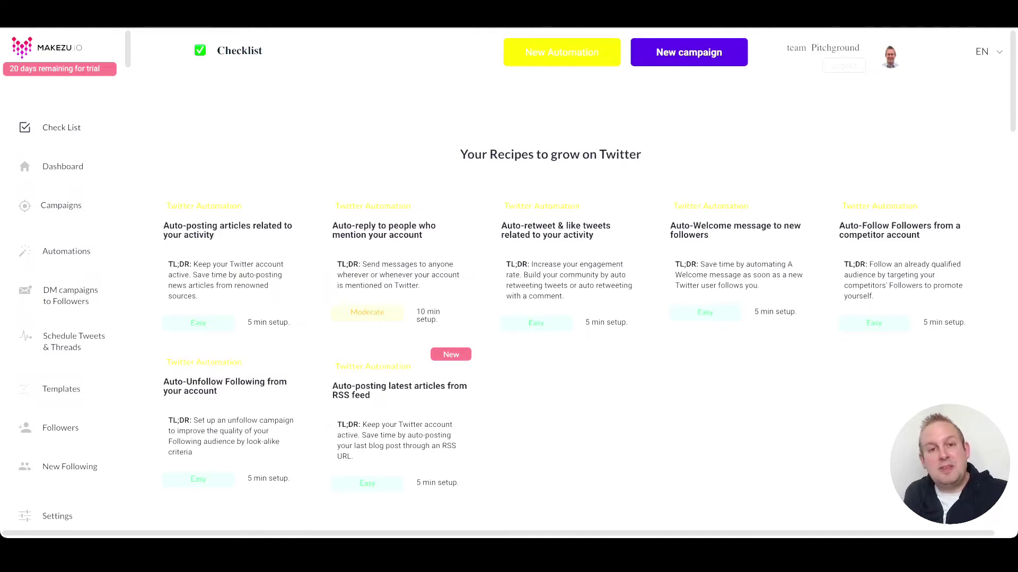
# Step: Set up a new campaign of the type "Just Follow specific people without sending a personalized message"
pyautogui.click(62, 205)
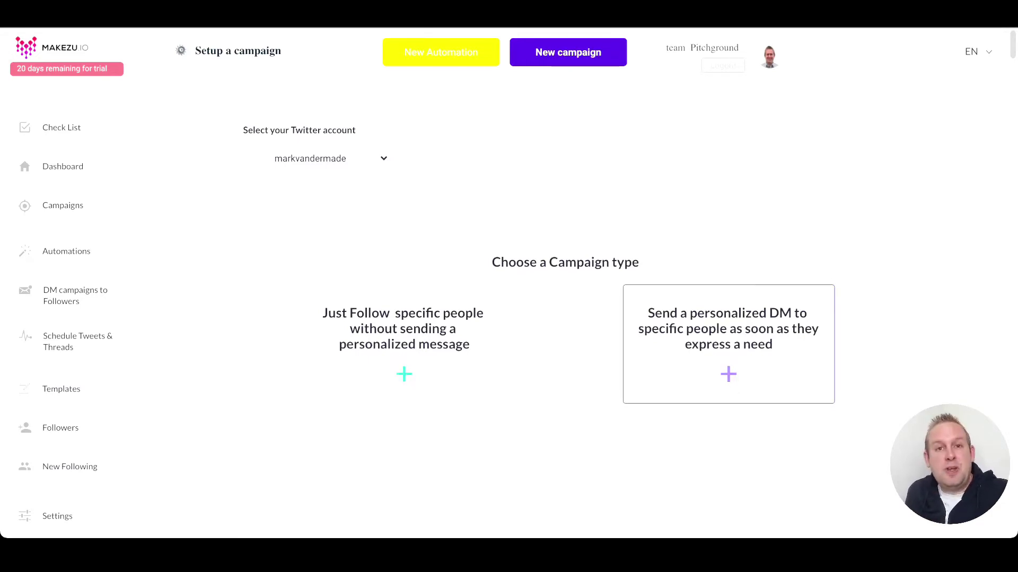
pyautogui.click(404, 374)
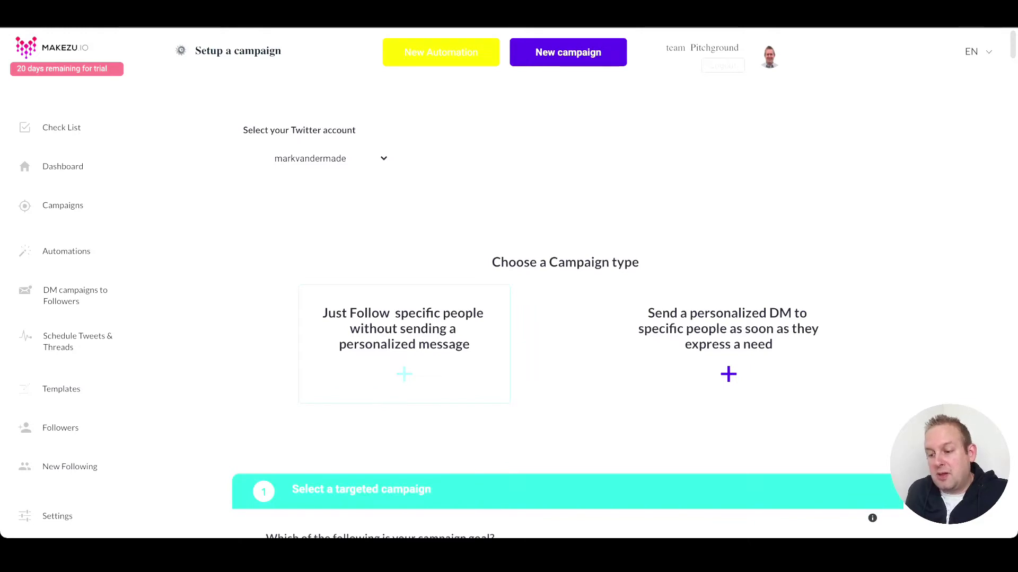
pyautogui.scroll(-2, 565, 318)
pyautogui.scroll(-6, 565, 318)
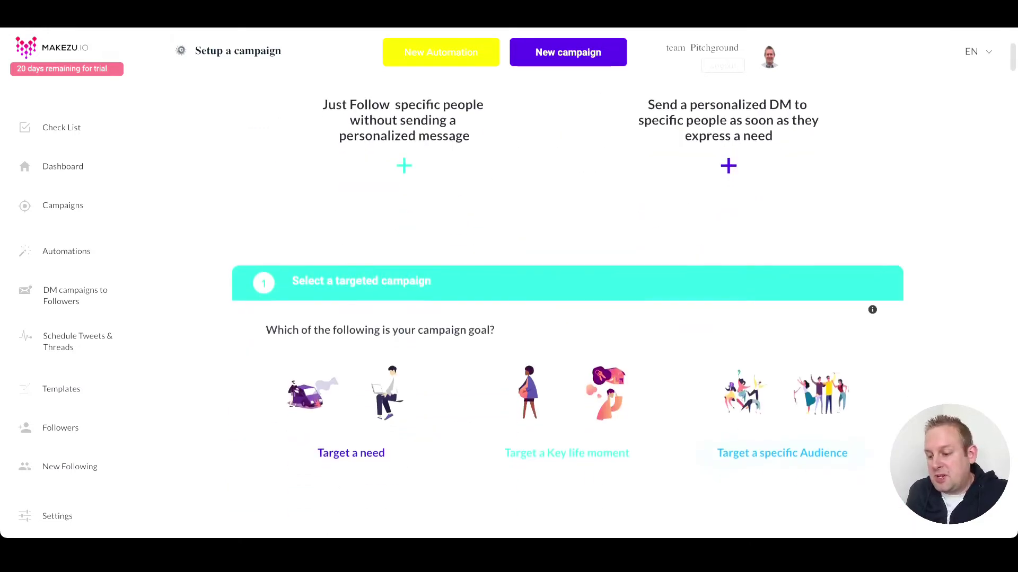
pyautogui.scroll(2, 565, 318)
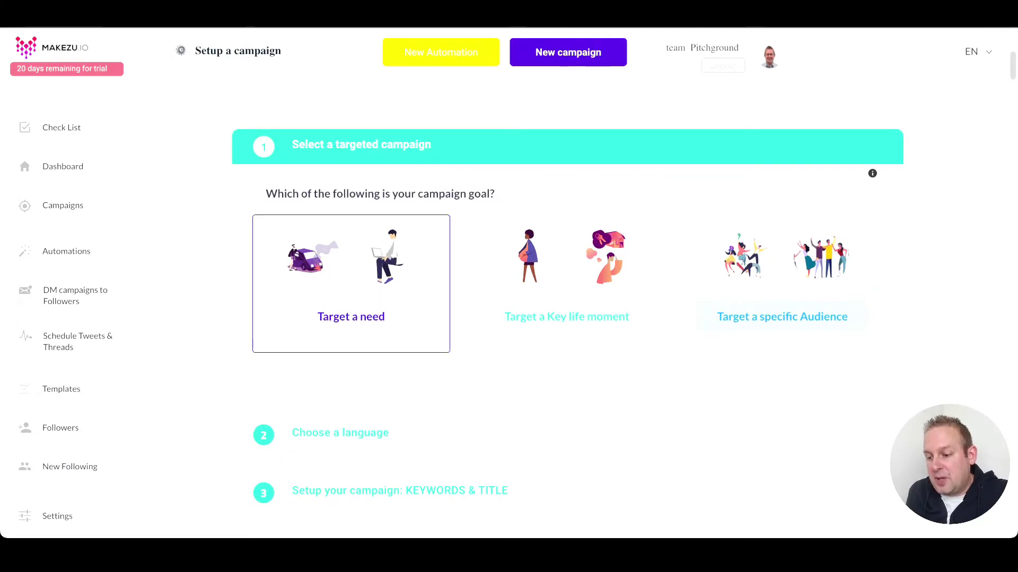
# Step: Choose the "Target a need" goal with "We sell" and read the hints for the We offer, We sell and Other options
pyautogui.click(351, 316)
pyautogui.scroll(-1, 351, 316)
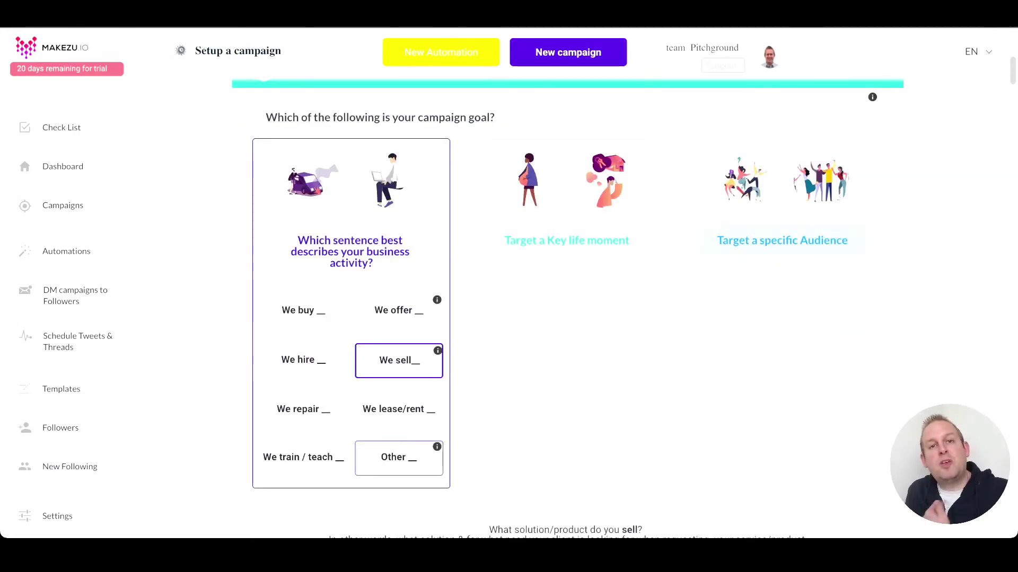
pyautogui.moveTo(436, 300)
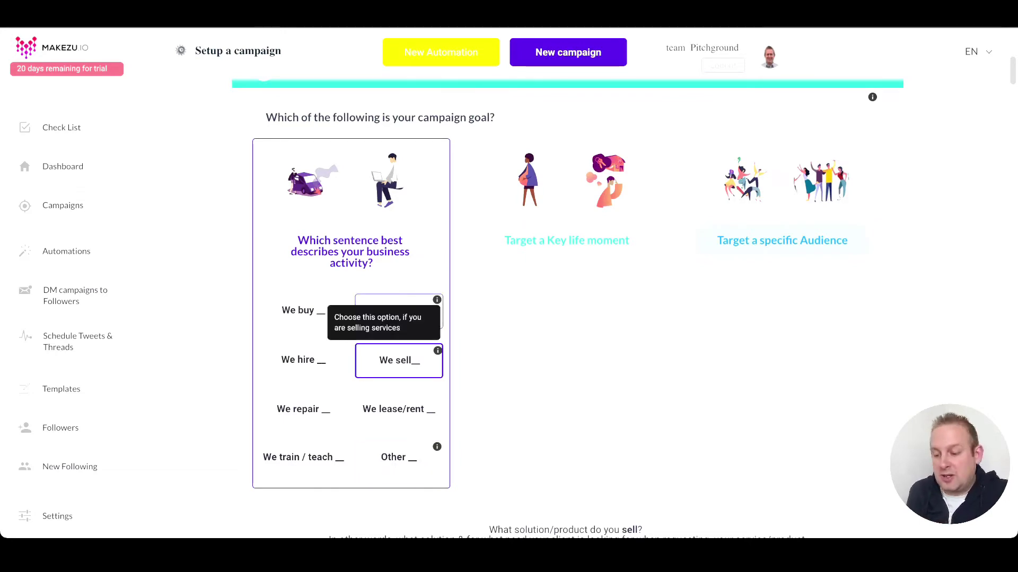
pyautogui.moveTo(438, 351)
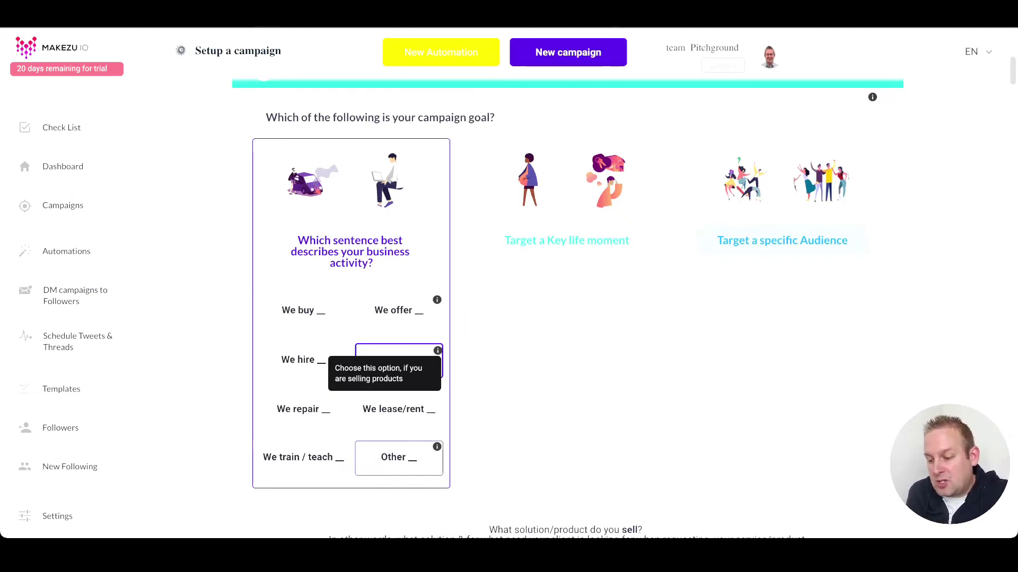
pyautogui.moveTo(436, 447)
pyautogui.scroll(-1, 437, 447)
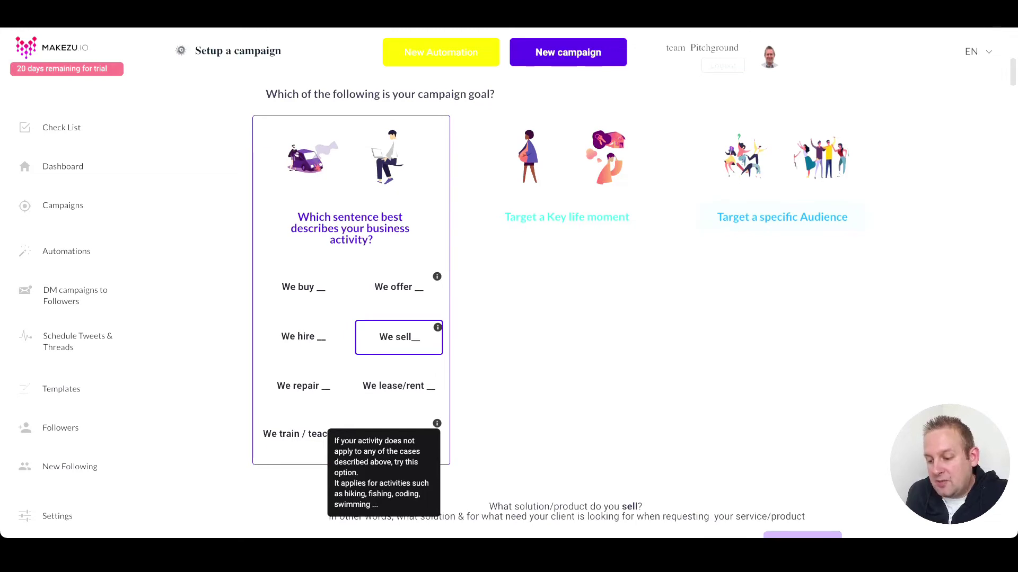
pyautogui.scroll(-1, 437, 423)
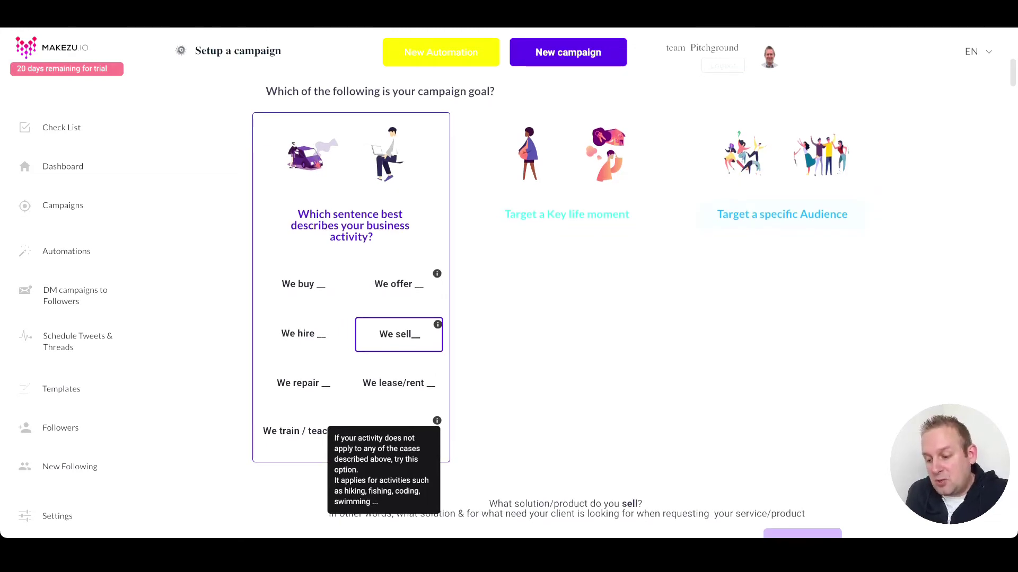
pyautogui.scroll(3, 437, 421)
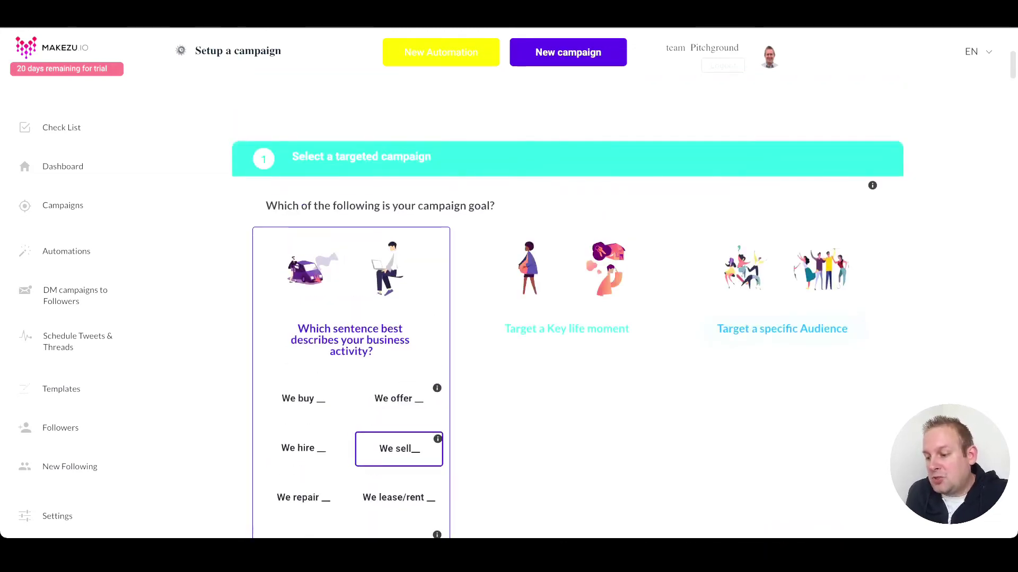
# Step: Examine the life events offered under the "Target a Key life moment" campaign goal
pyautogui.scroll(-1, 567, 371)
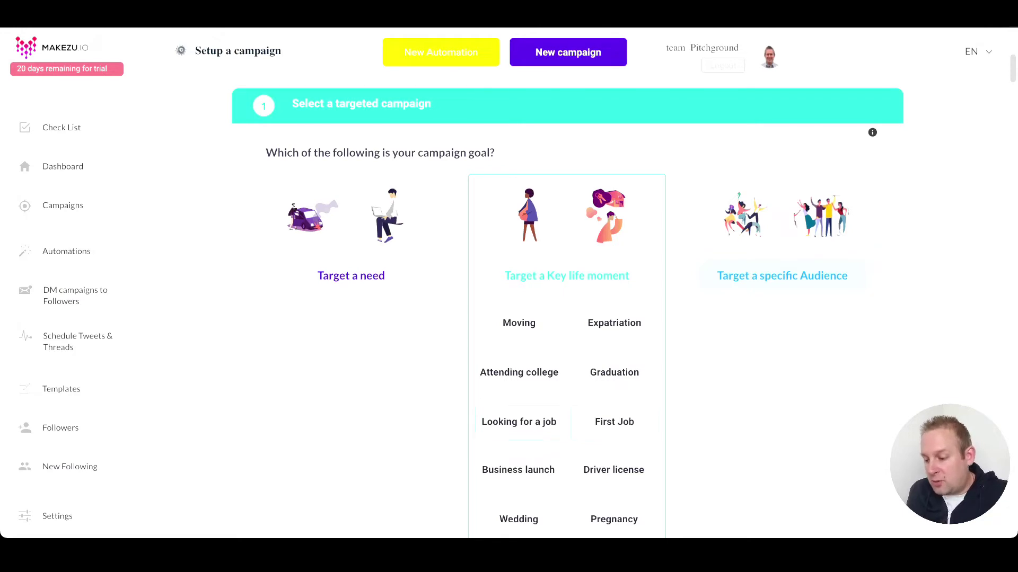
pyautogui.scroll(-2, 518, 427)
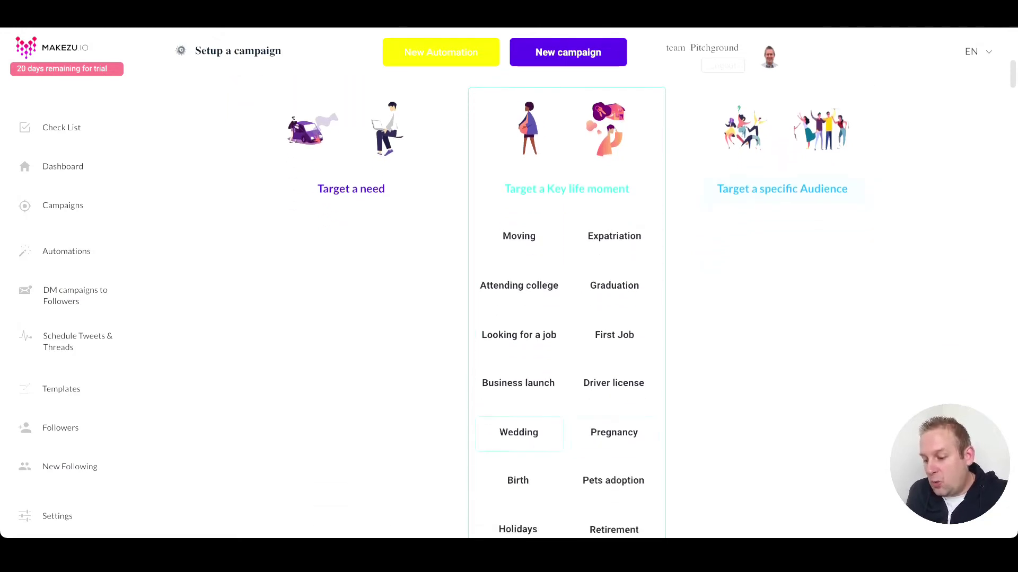
pyautogui.scroll(-2, 518, 480)
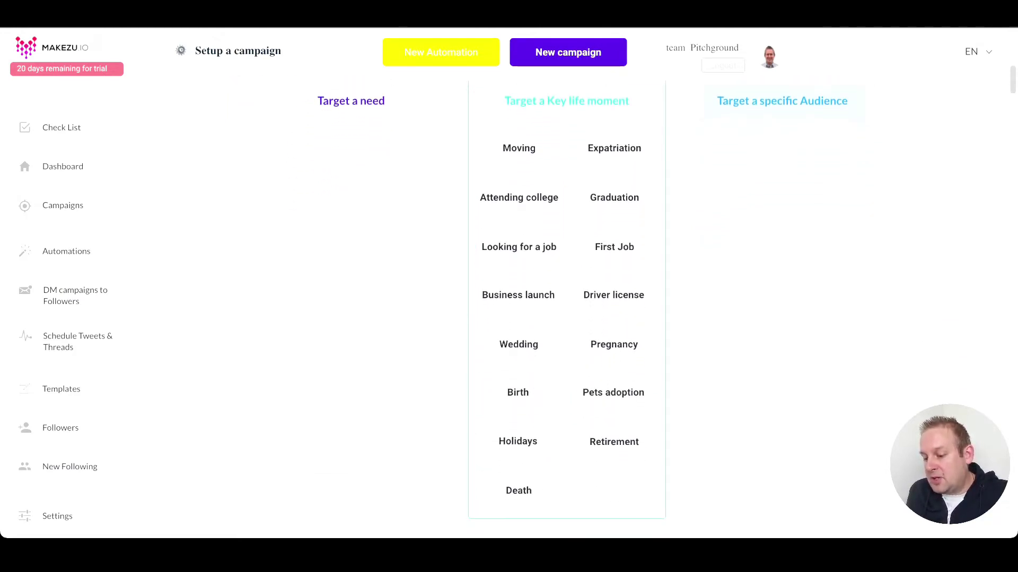
pyautogui.scroll(4, 613, 488)
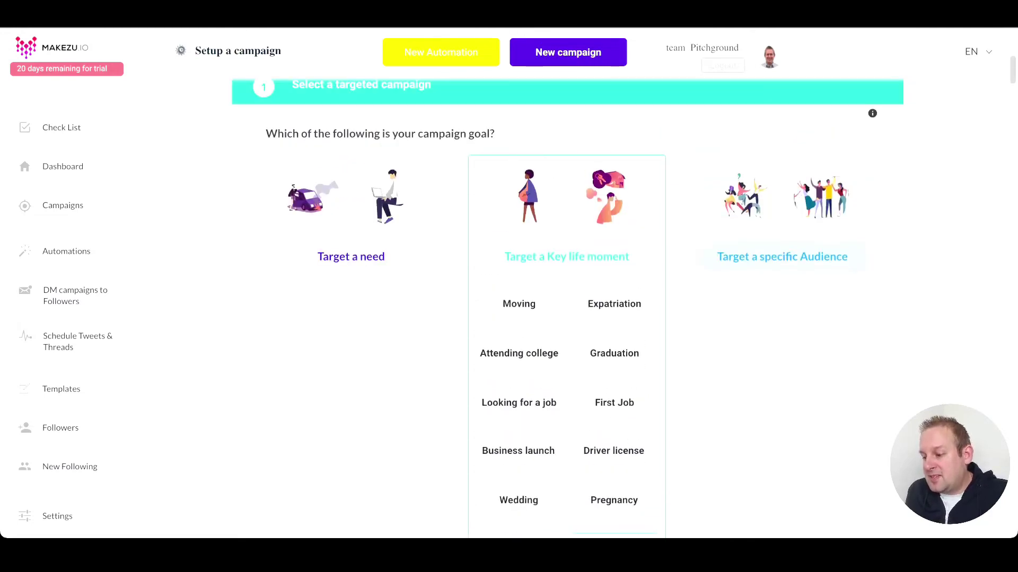
# Step: Examine the "Target a specific Audience" options and the remaining language, title and launch stages of the campaign setup
pyautogui.moveTo(782, 238)
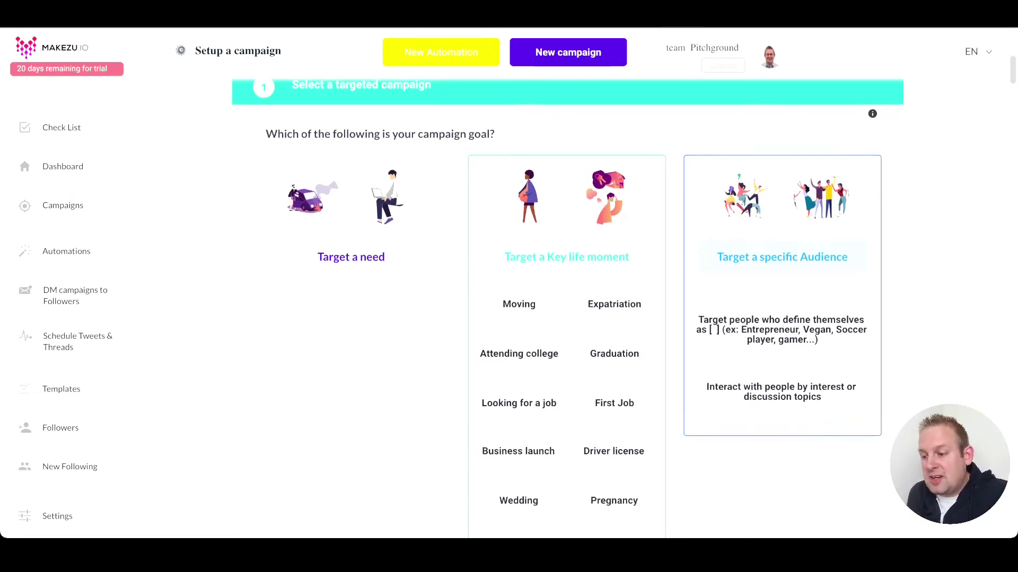
pyautogui.scroll(2, 351, 302)
pyautogui.scroll(-3, 566, 318)
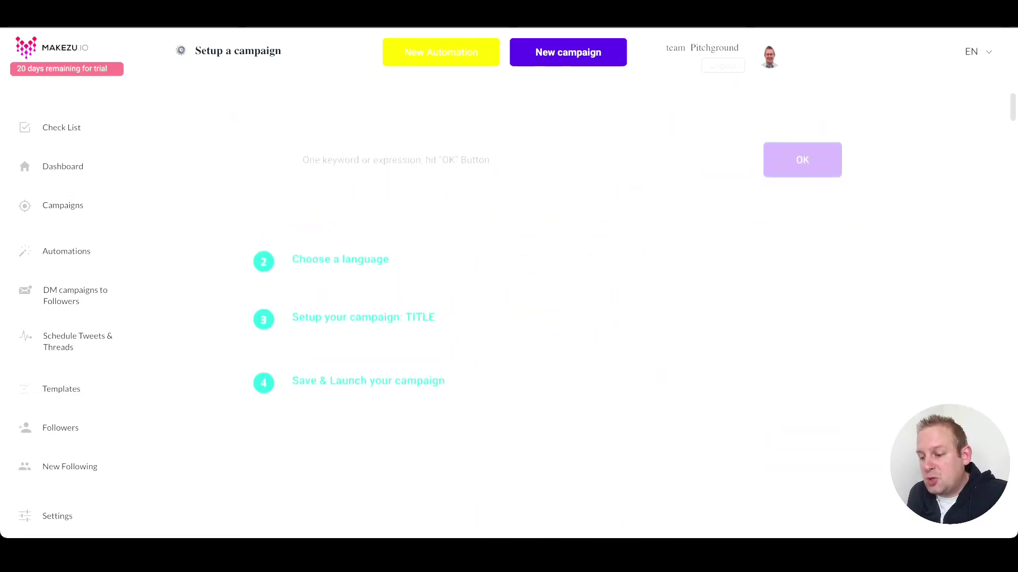
pyautogui.scroll(5, 567, 291)
pyautogui.scroll(-4, 567, 292)
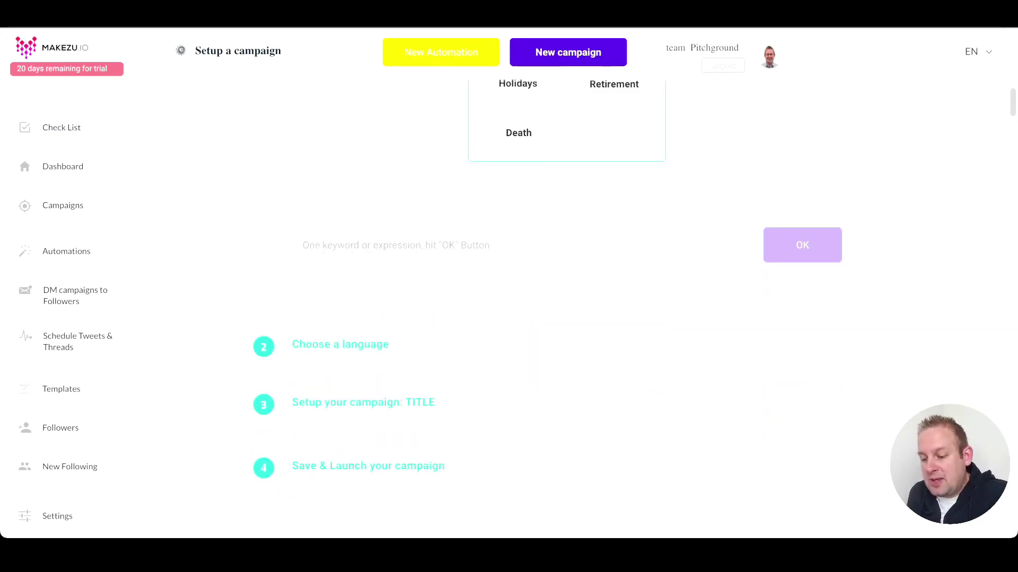
pyautogui.scroll(10, 566, 307)
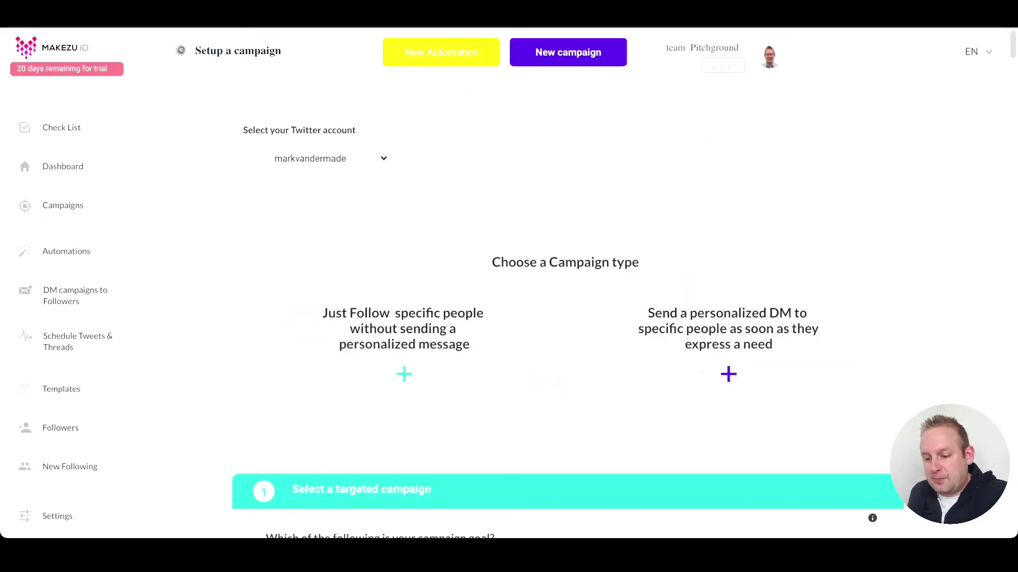
# Step: Open the "Auto-post articles around topics" automation and examine its topic categories, customized topics, newspapers to avoid and posting settings
pyautogui.click(67, 251)
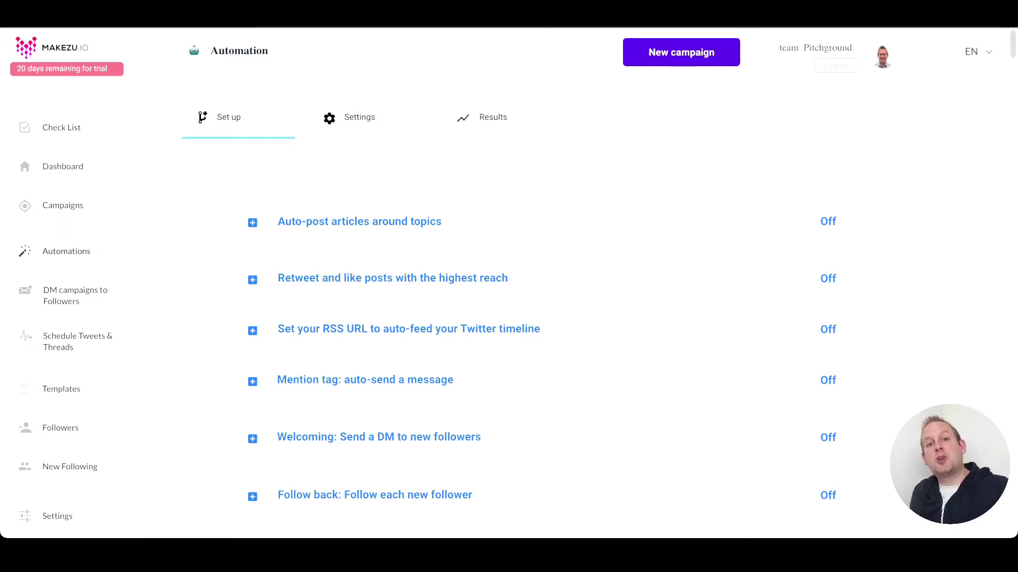
pyautogui.click(253, 222)
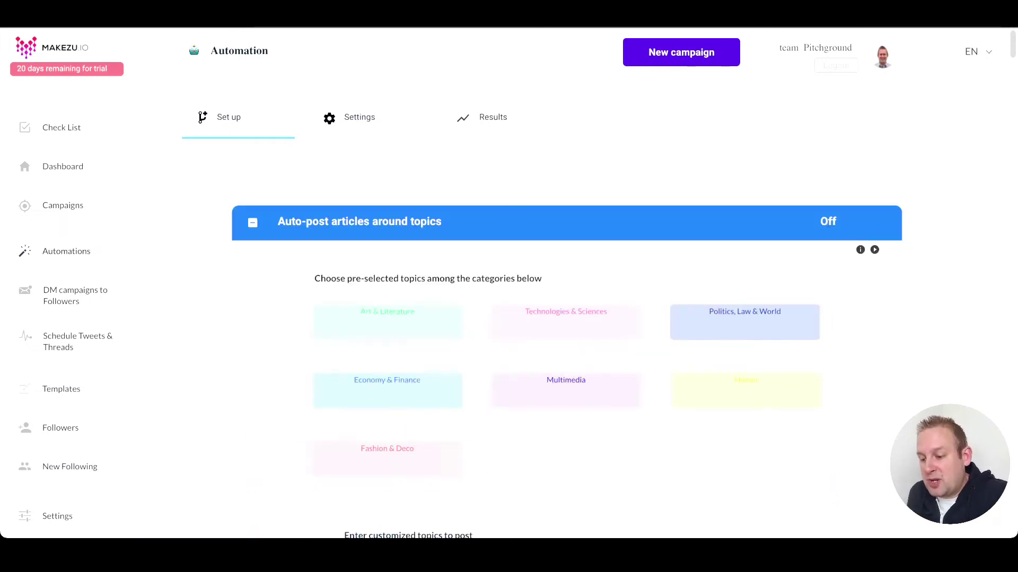
pyautogui.scroll(-2, 566, 318)
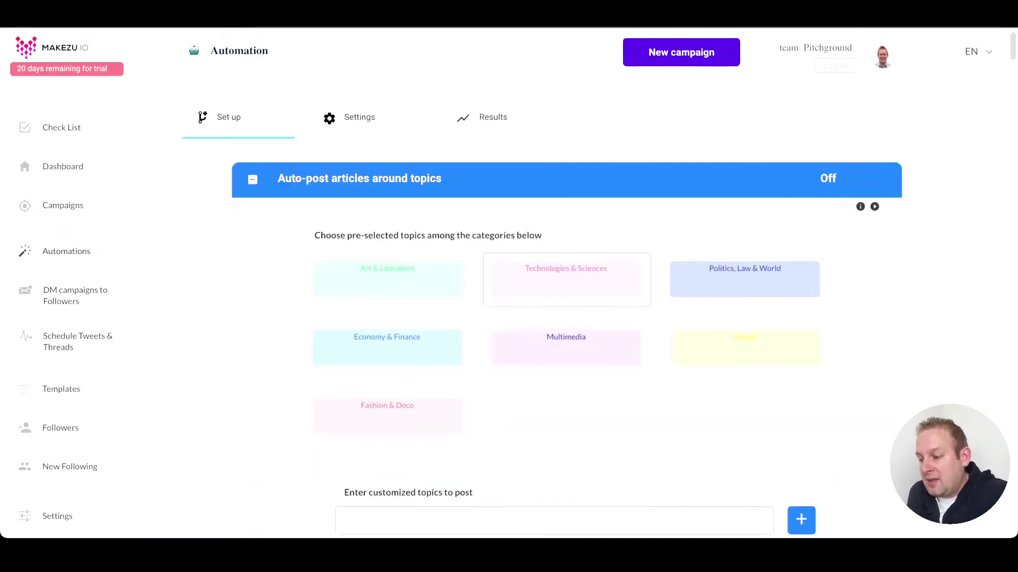
pyautogui.scroll(2, 386, 360)
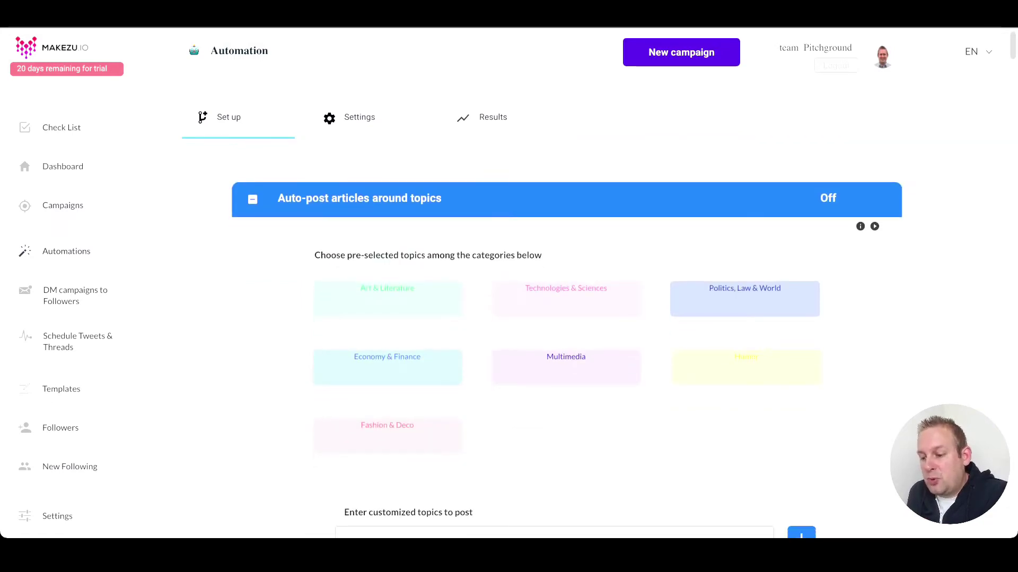
pyautogui.scroll(-4, 566, 300)
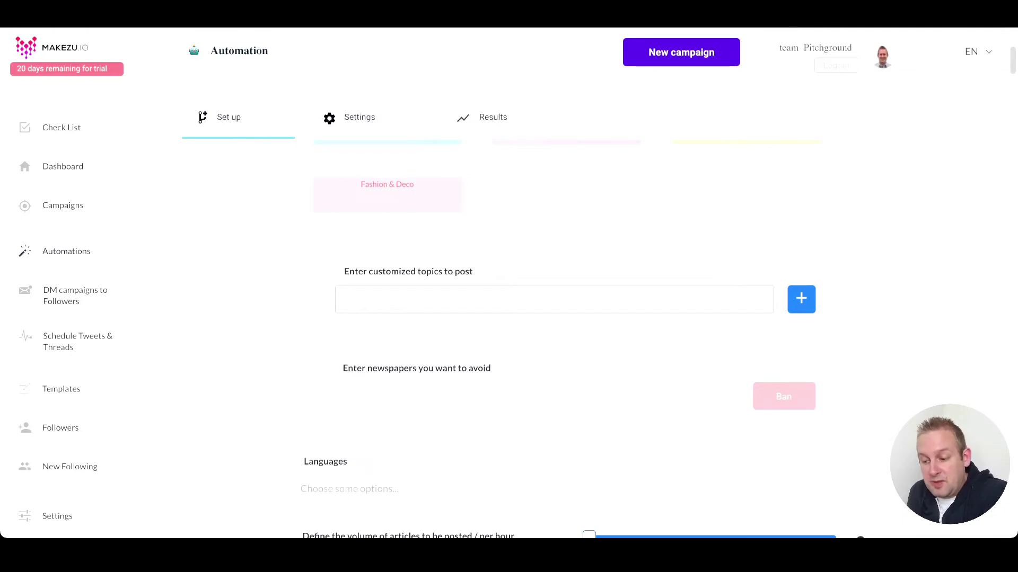
pyautogui.scroll(-1, 583, 340)
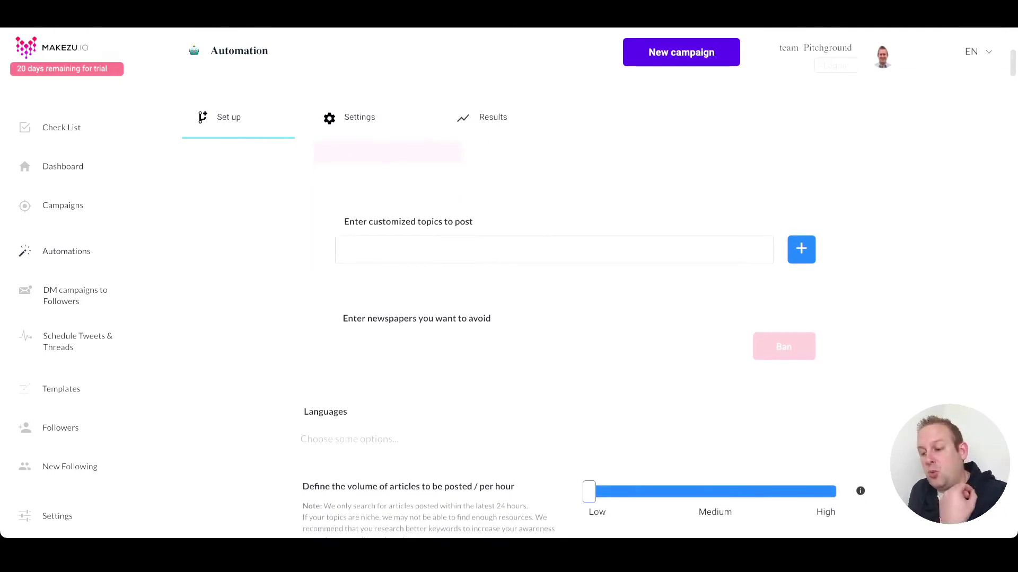
pyautogui.scroll(-5, 566, 297)
pyautogui.scroll(2, 567, 297)
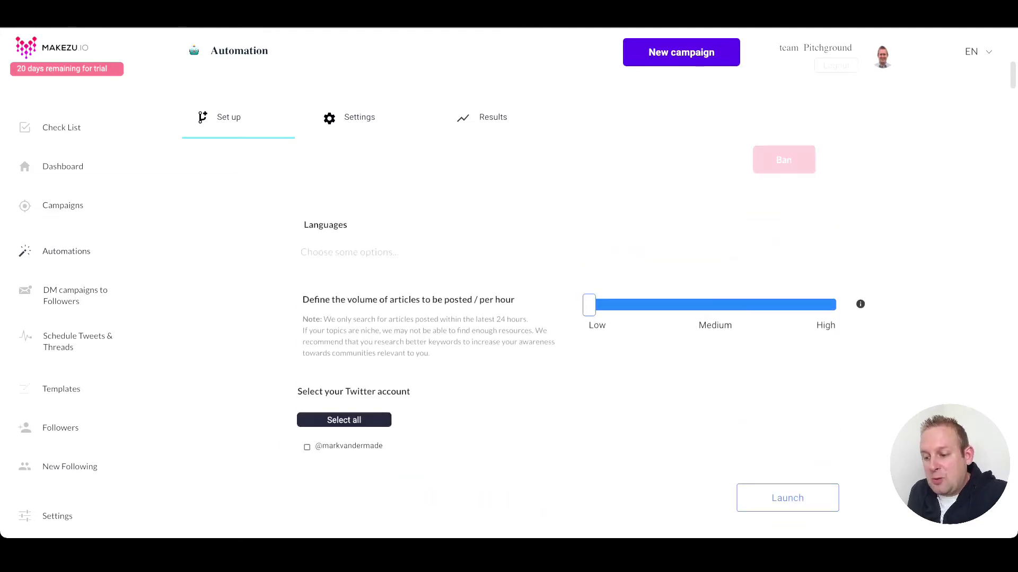
# Step: Look through the languages offered for auto-posted articles without choosing one
pyautogui.click(530, 259)
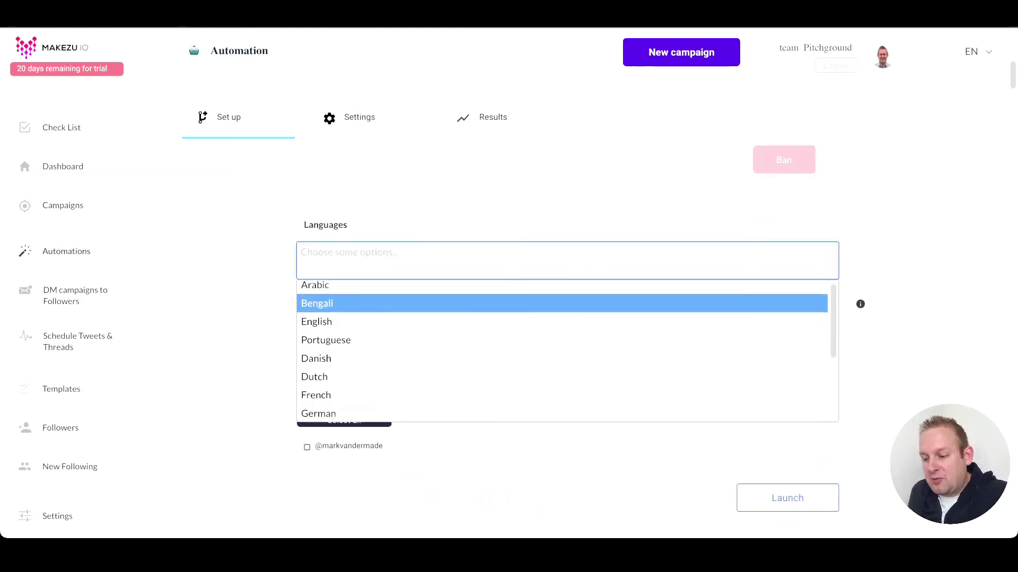
pyautogui.scroll(-3, 562, 328)
pyautogui.scroll(3, 562, 371)
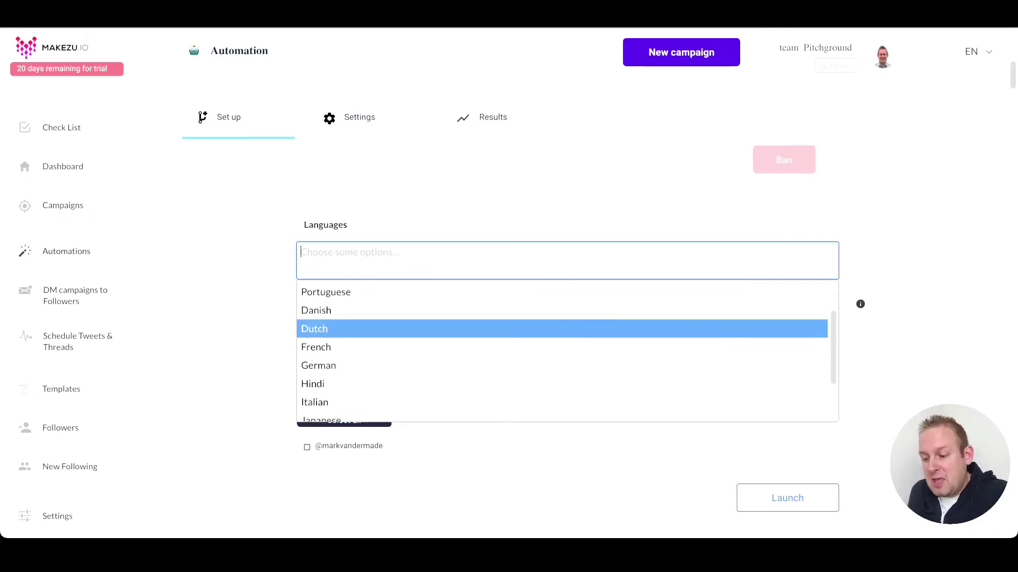
pyautogui.scroll(-5, 561, 403)
pyautogui.scroll(3, 562, 265)
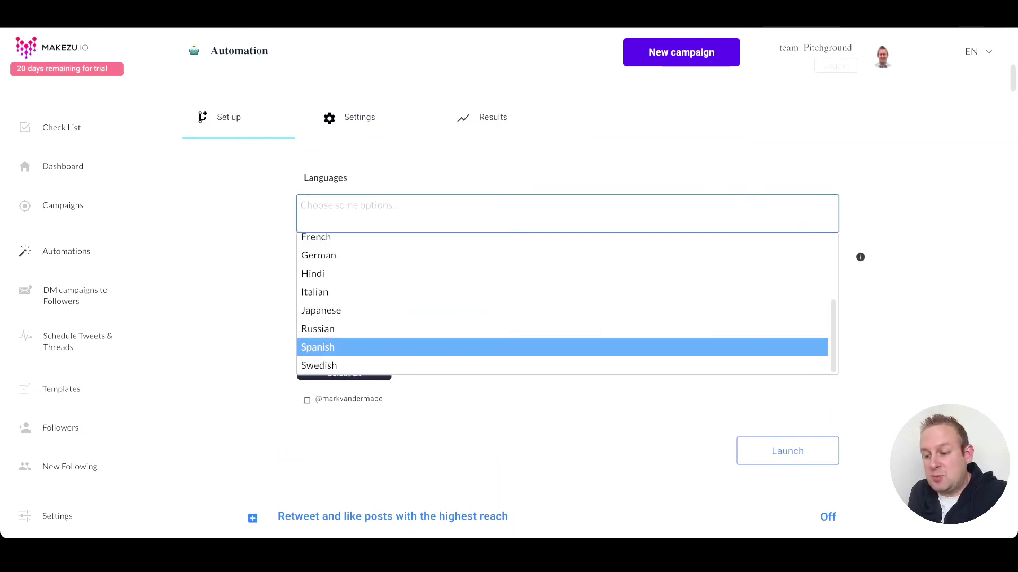
pyautogui.press('Escape')
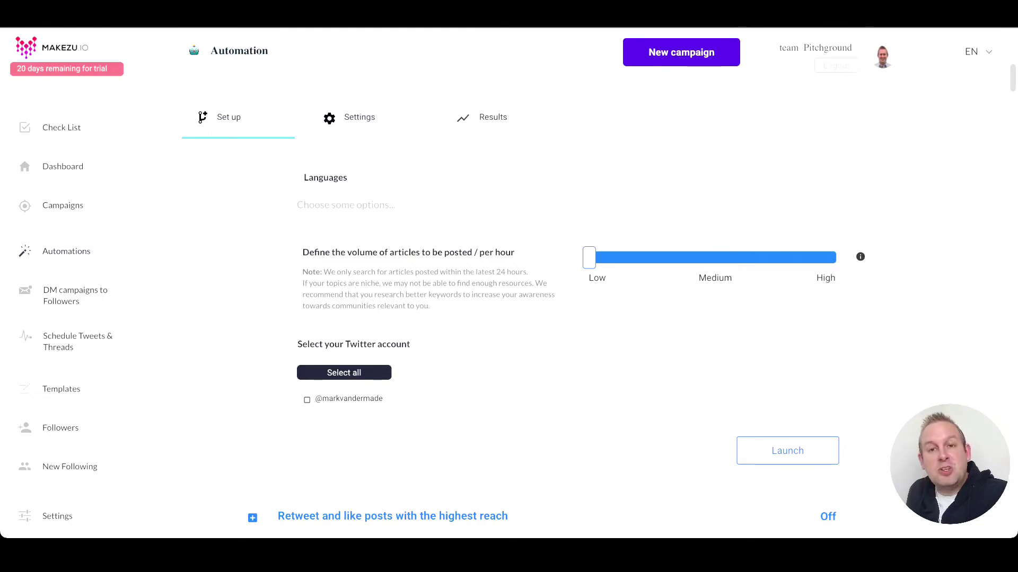
# Step: Set the hourly volume of auto-posted articles to High and select all Twitter accounts for the automation
pyautogui.moveTo(589, 258)
pyautogui.mouseDown()
pyautogui.moveTo(834, 258)
pyautogui.moveTo(589, 257)
pyautogui.mouseUp()
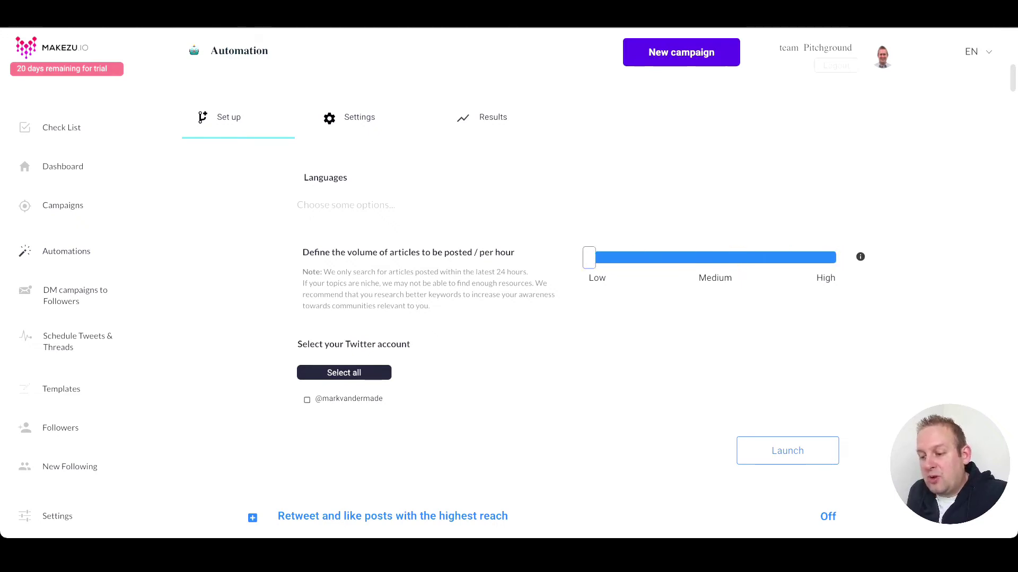
pyautogui.moveTo(860, 256)
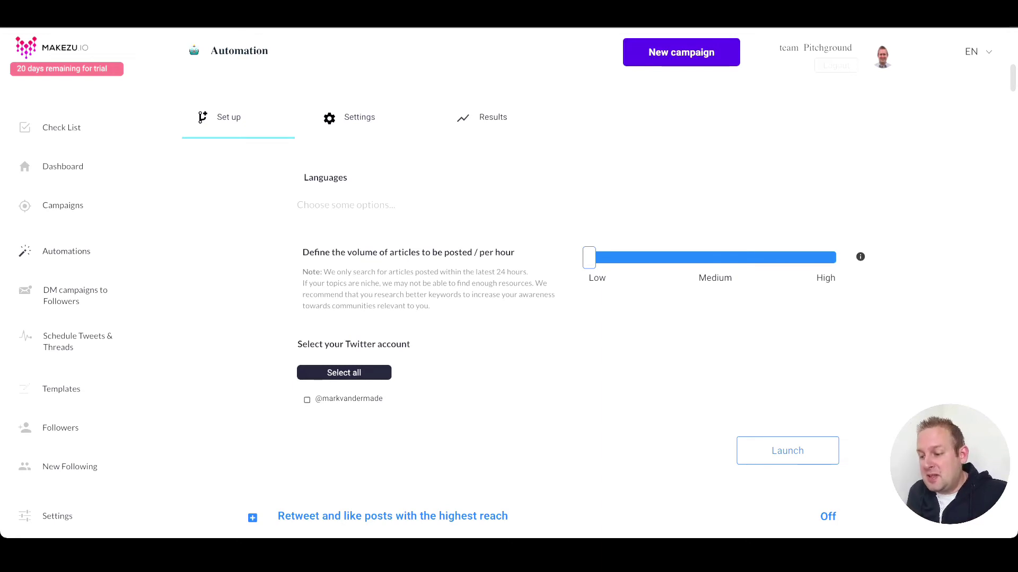
pyautogui.moveTo(589, 259); pyautogui.dragTo(833, 258)
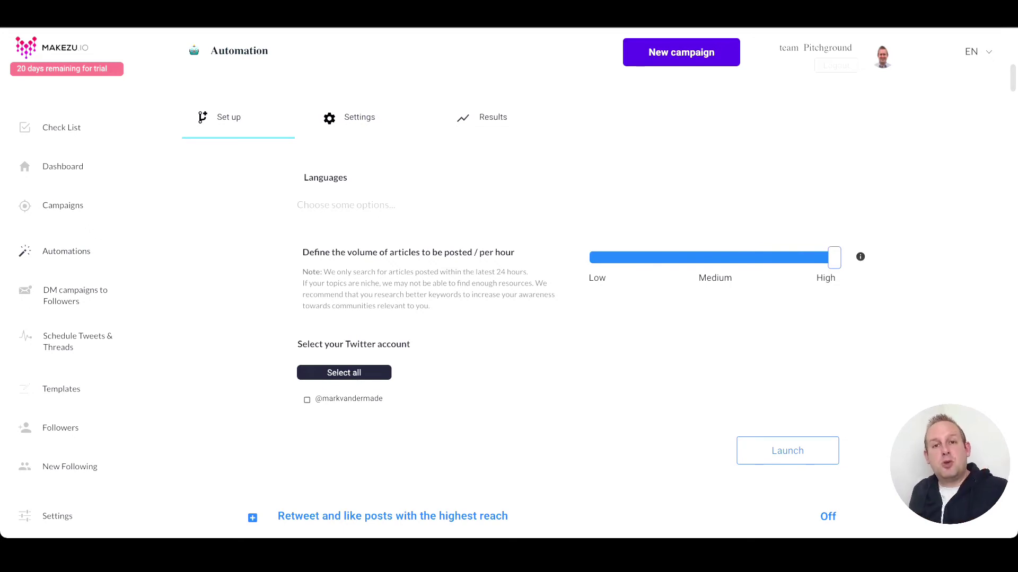
pyautogui.scroll(-3, 557, 345)
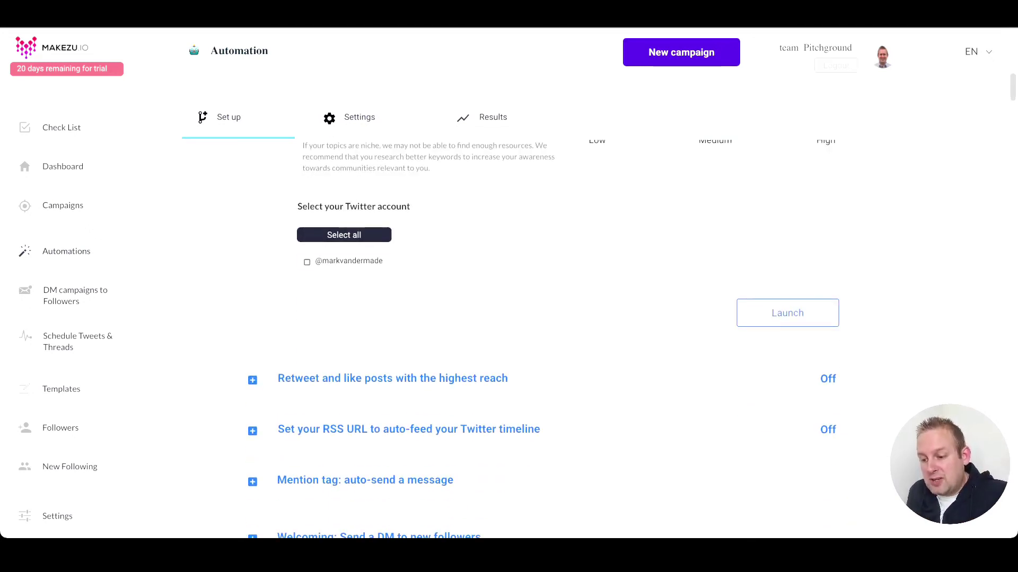
pyautogui.click(344, 235)
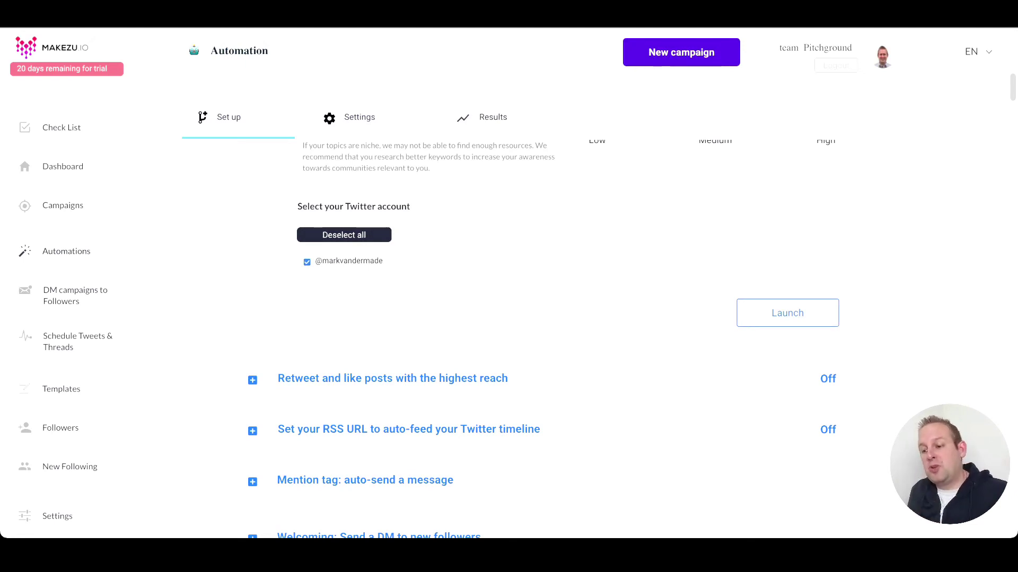
pyautogui.click(344, 234)
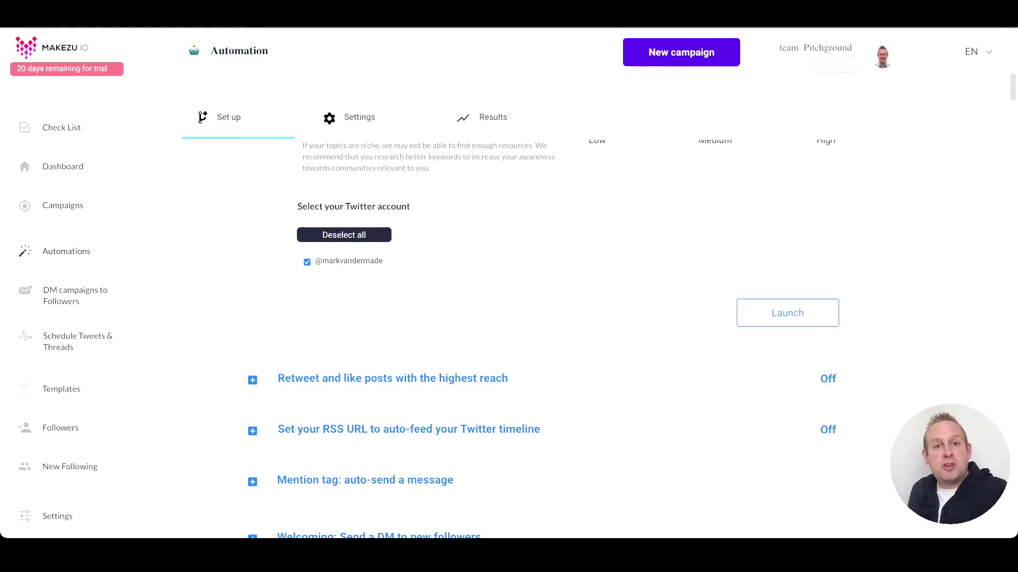
# Step: Open the "Retweet and like posts with the highest reach" automation and examine its pre-selected categories and customized topics field
pyautogui.scroll(-2, 544, 302)
pyautogui.scroll(-2, 544, 302)
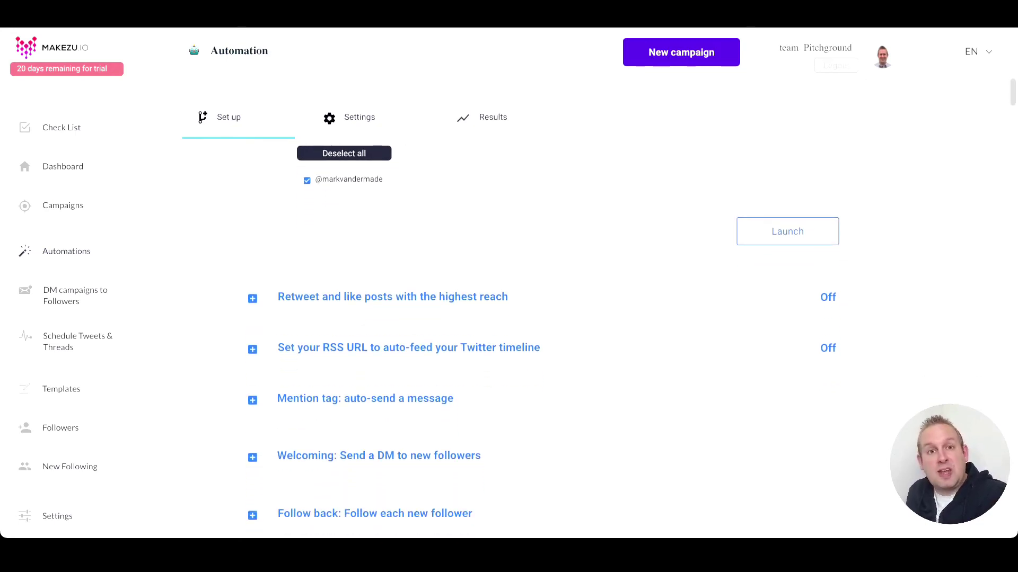
pyautogui.click(392, 296)
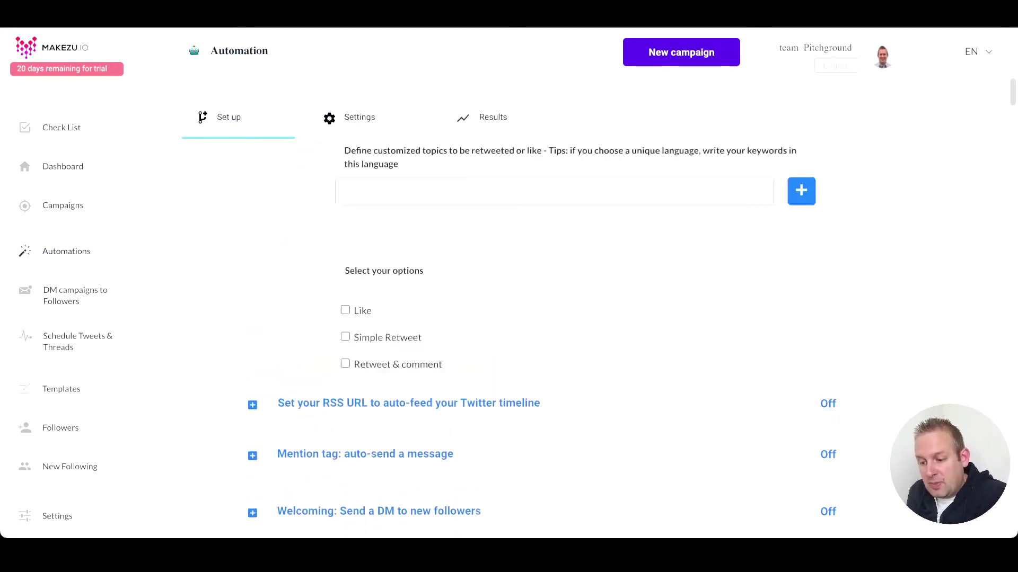
pyautogui.scroll(5, 543, 303)
pyautogui.scroll(5, 544, 302)
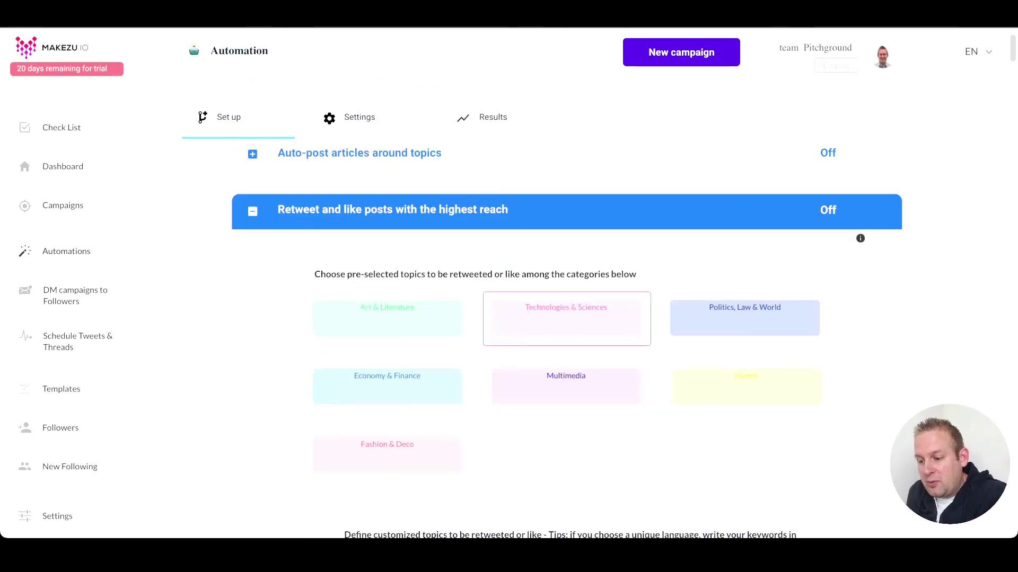
pyautogui.scroll(-5, 544, 302)
pyautogui.scroll(5, 544, 302)
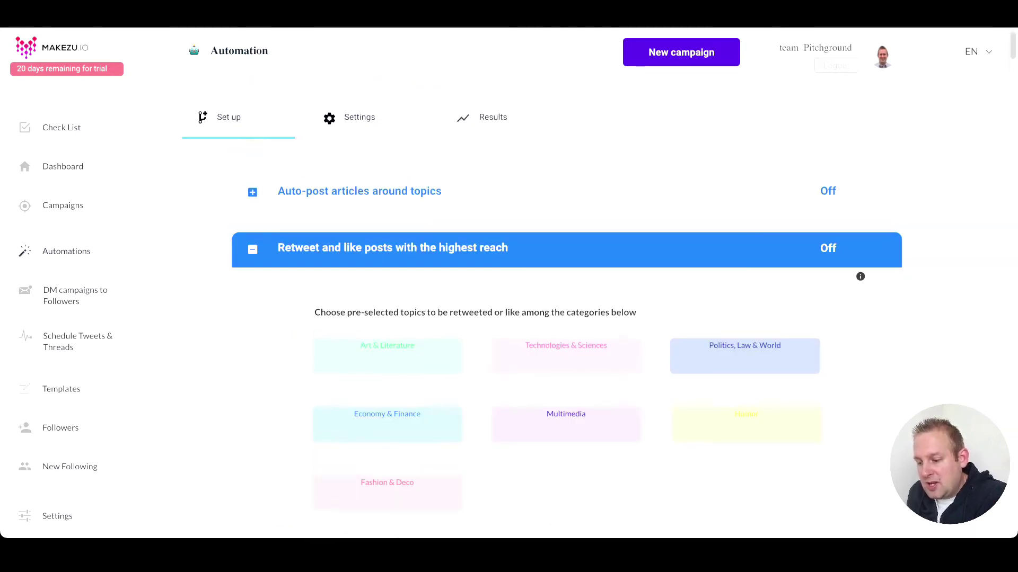
pyautogui.scroll(-9, 544, 302)
pyautogui.scroll(3, 544, 302)
pyautogui.scroll(2, 543, 302)
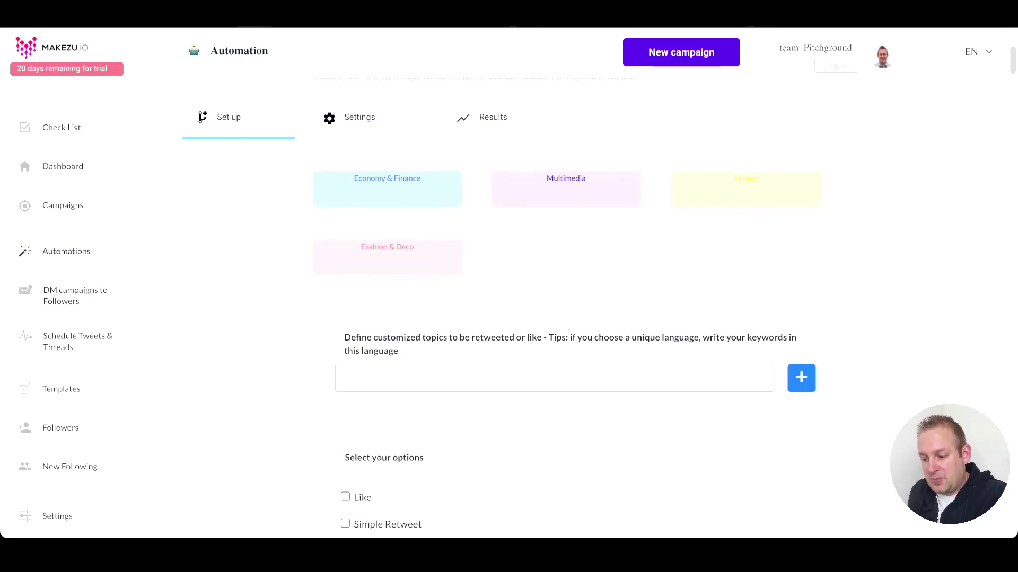
# Step: Review the like and retweet options, languages, hourly volume and launch choices of the retweet automation, and collapse it
pyautogui.scroll(-5, 544, 302)
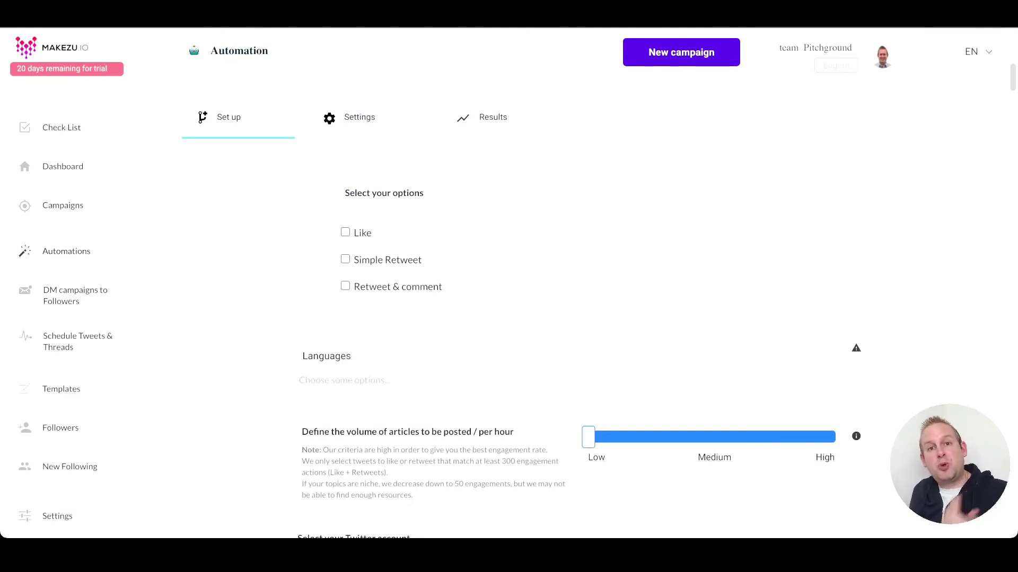
pyautogui.scroll(-2, 579, 341)
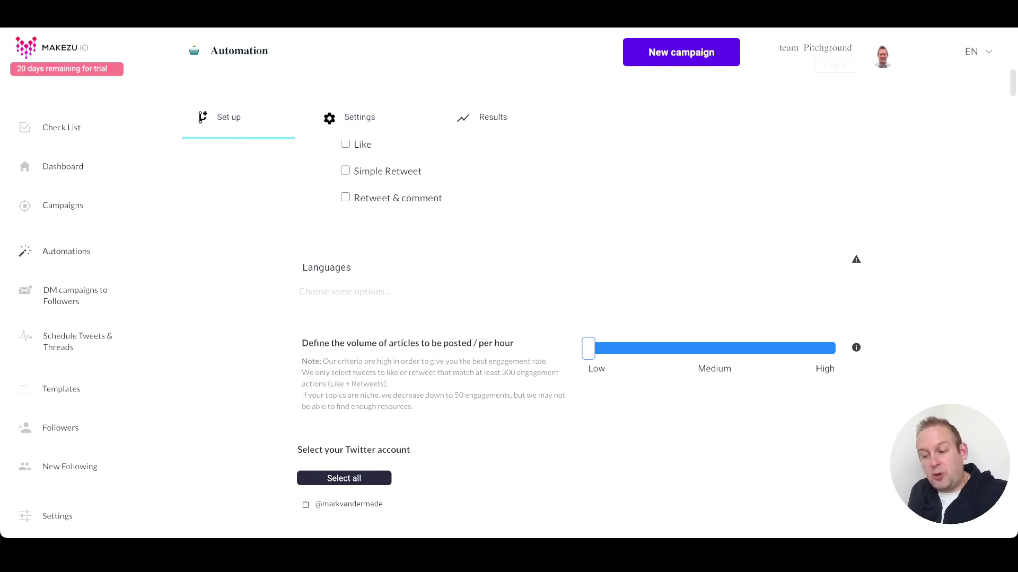
pyautogui.scroll(-5, 578, 341)
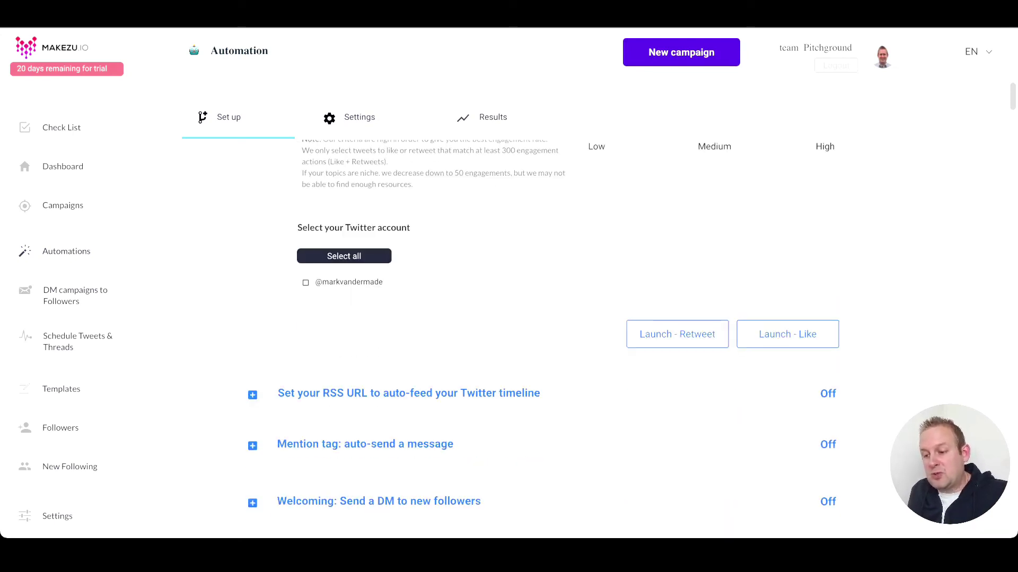
pyautogui.scroll(15, 579, 341)
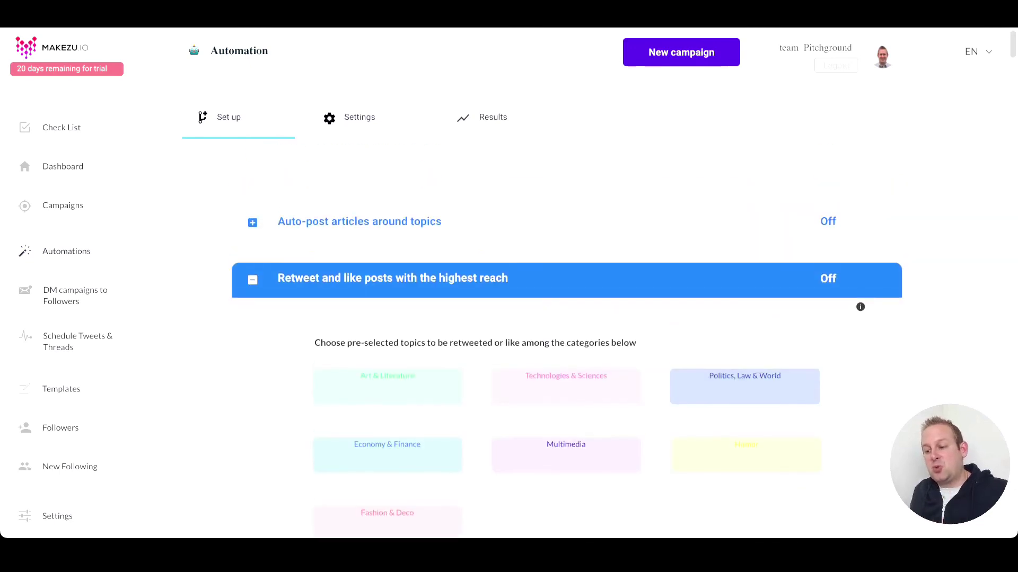
pyautogui.click(252, 279)
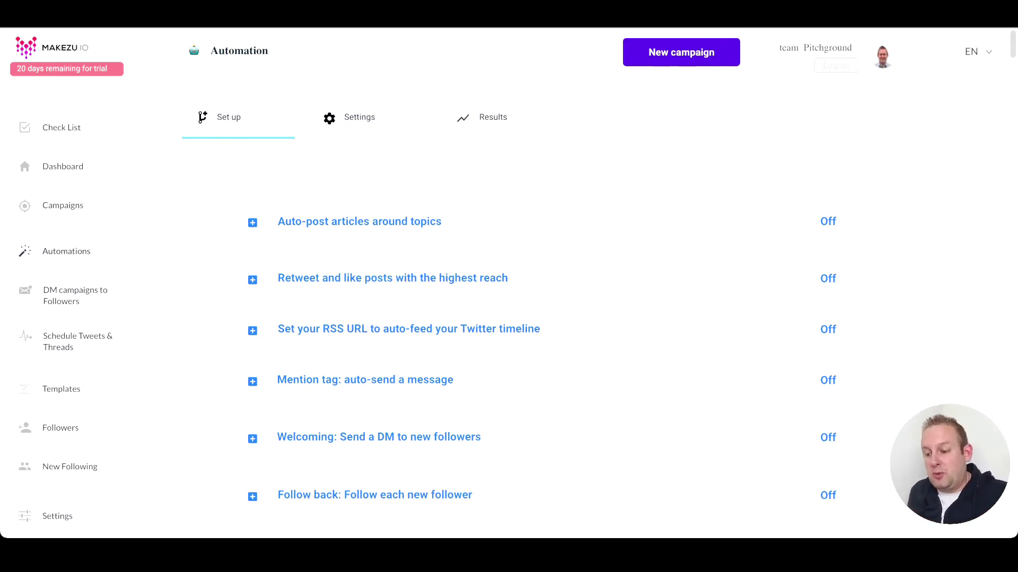
# Step: Examine the RSS auto-feed automation's feed URL, hashtags, account and posting frequency settings
pyautogui.scroll(-3, 509, 318)
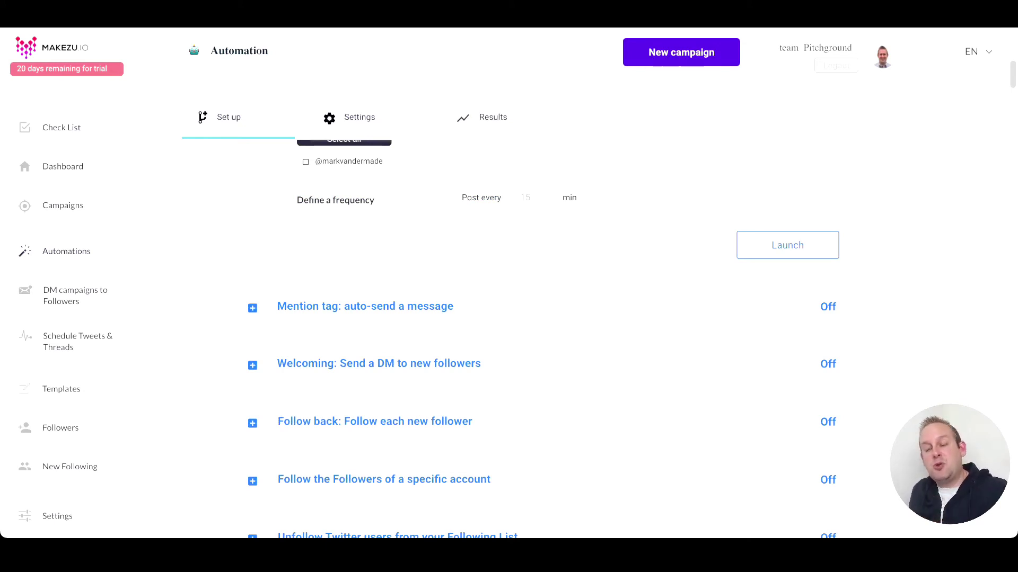
pyautogui.scroll(-2, 508, 318)
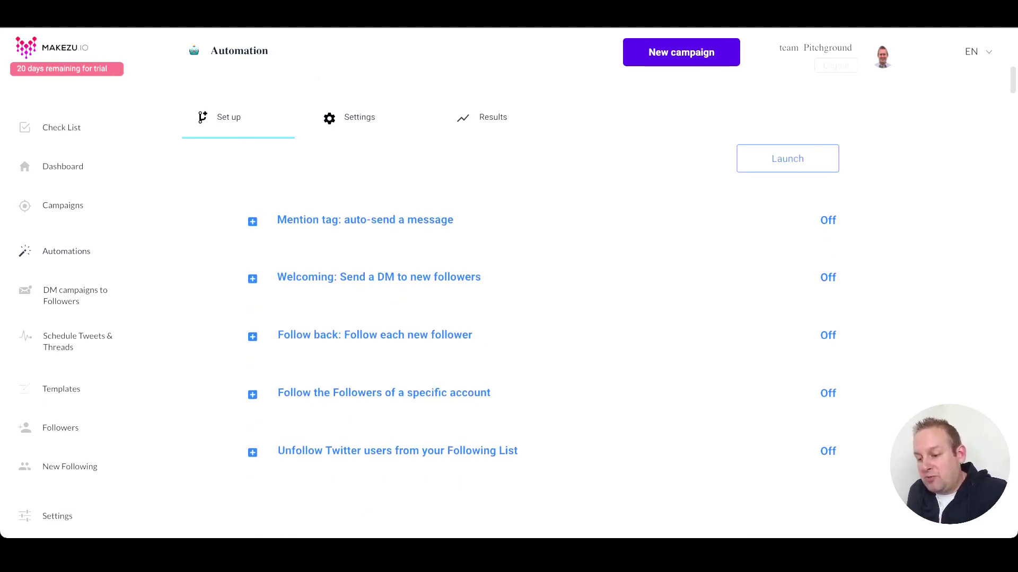
pyautogui.scroll(2, 567, 302)
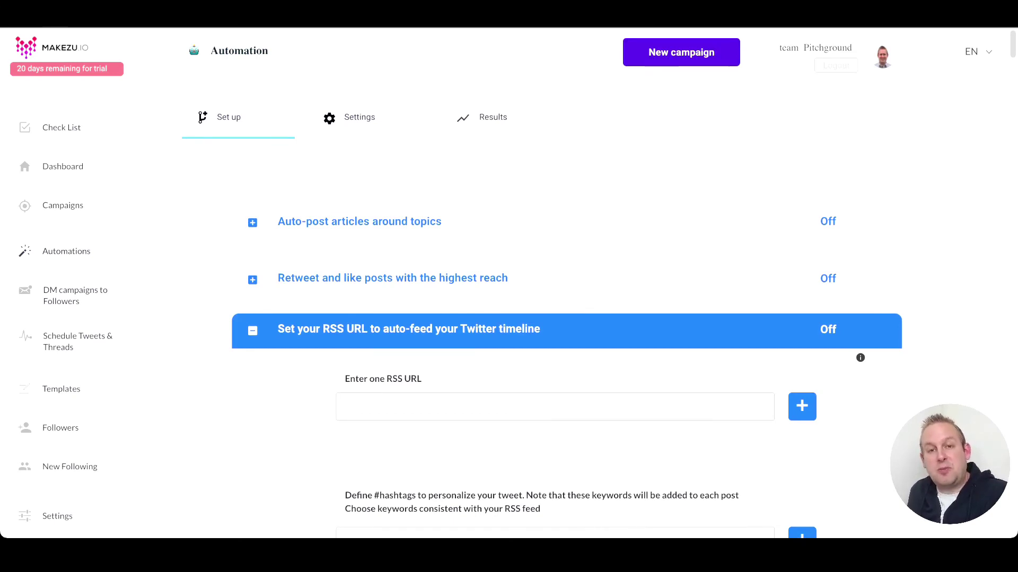
# Step: Open the tweet and thread scheduling page and read its tips and the four content creation options
pyautogui.click(75, 295)
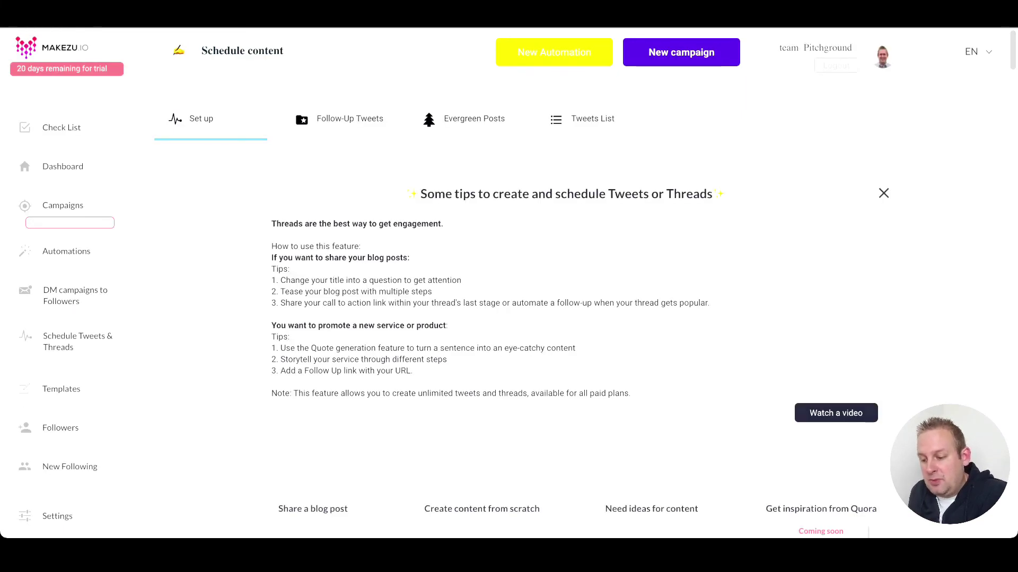
pyautogui.scroll(-4, 583, 318)
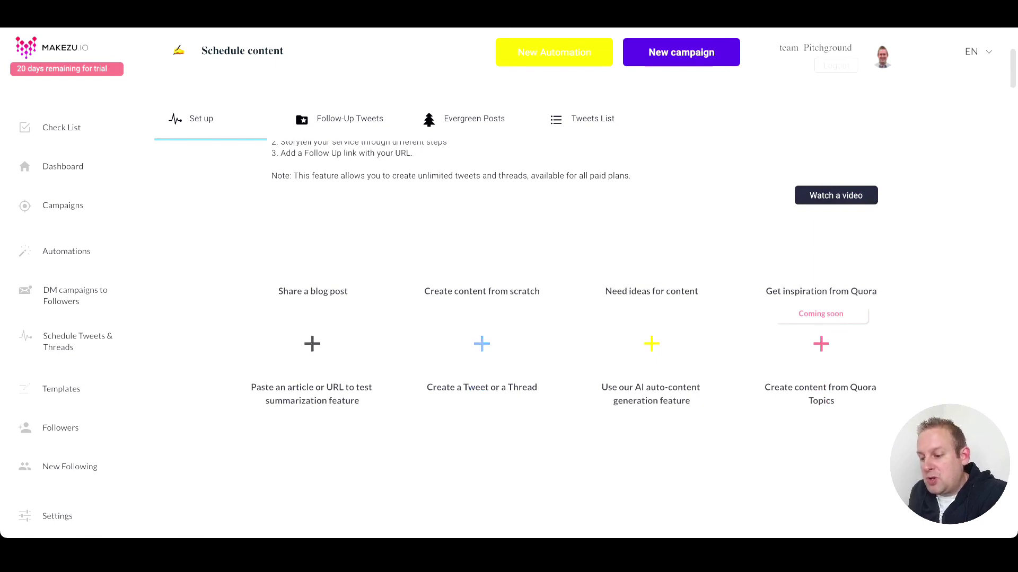
pyautogui.scroll(4, 583, 318)
pyautogui.scroll(-2, 583, 318)
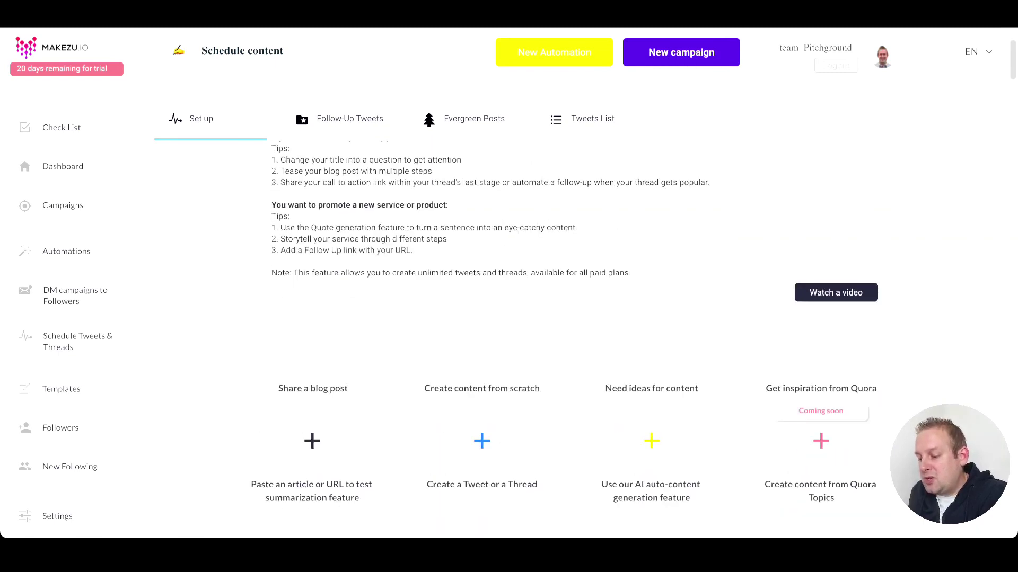
pyautogui.scroll(-1, 583, 318)
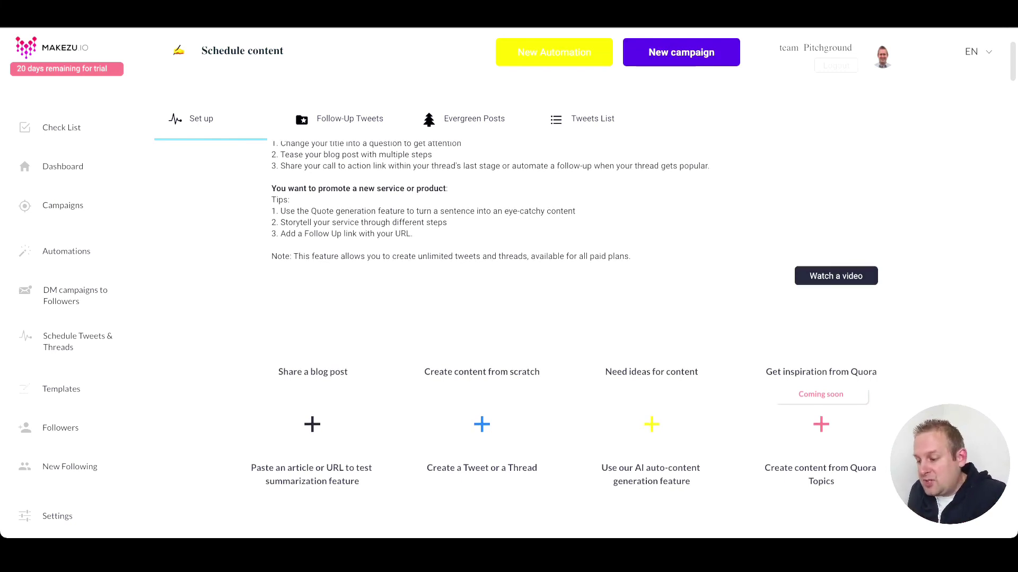
pyautogui.scroll(-2, 565, 313)
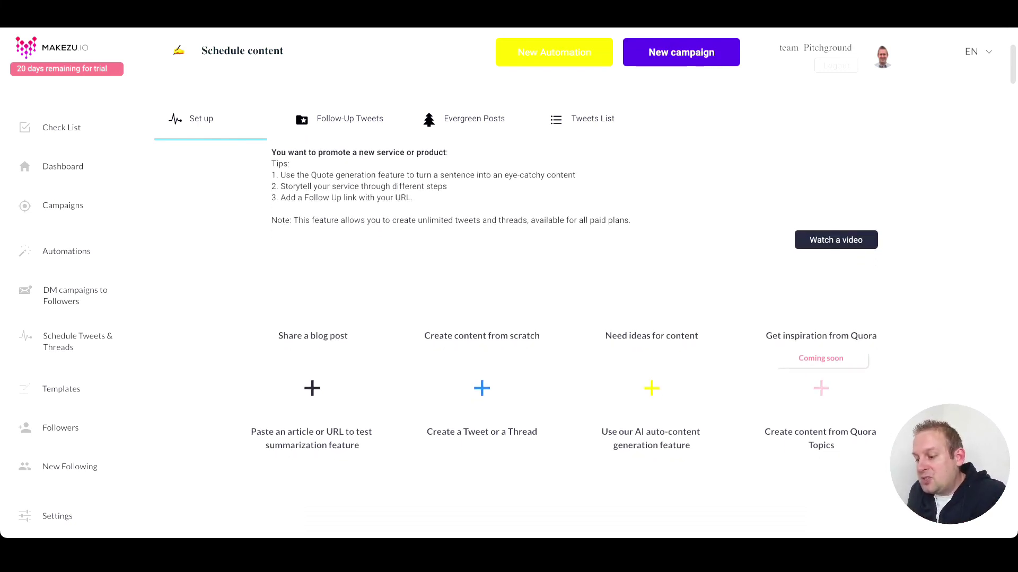